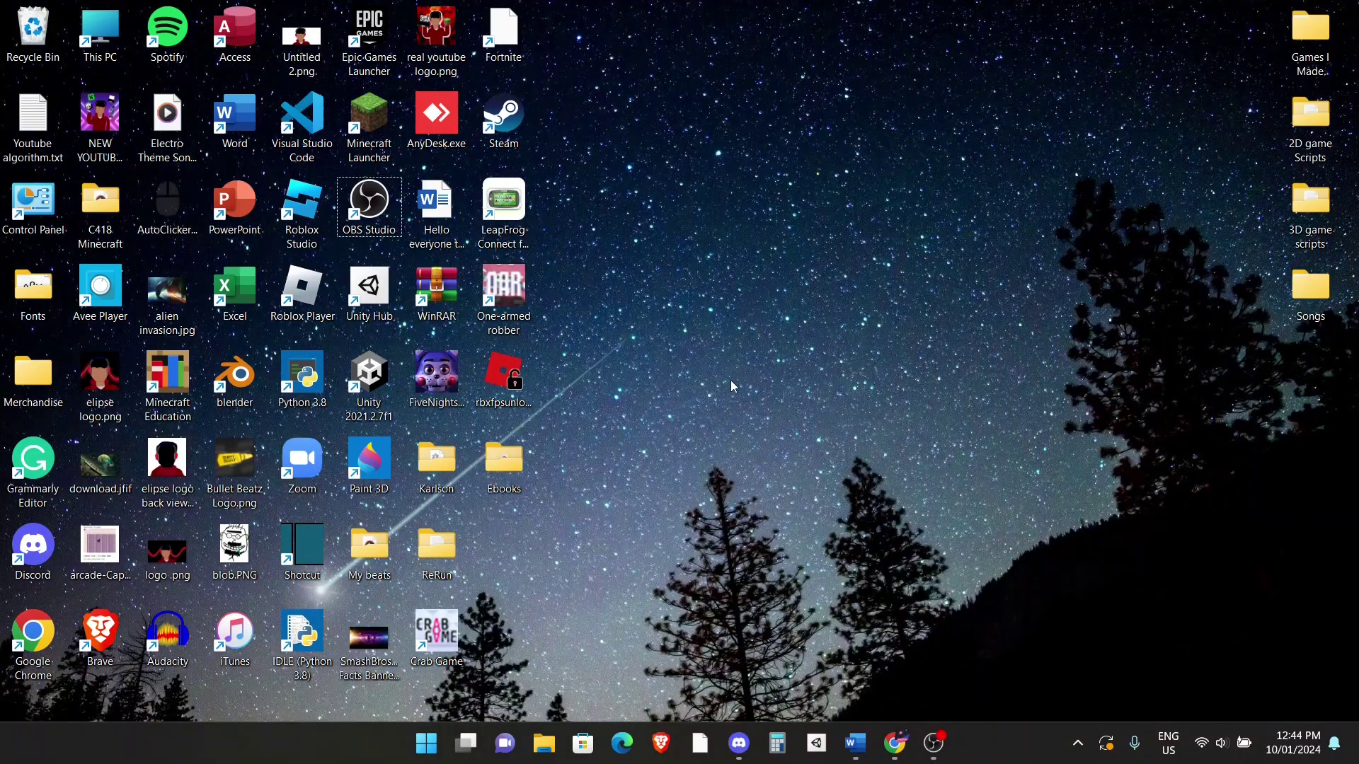
Create a desktop folder named 'live wallpapers' and drag it into the empty sky area.
{"action": "right_click", "coordinate": [734, 386]}
{"action": "mouse_move", "coordinate": [884, 526]}
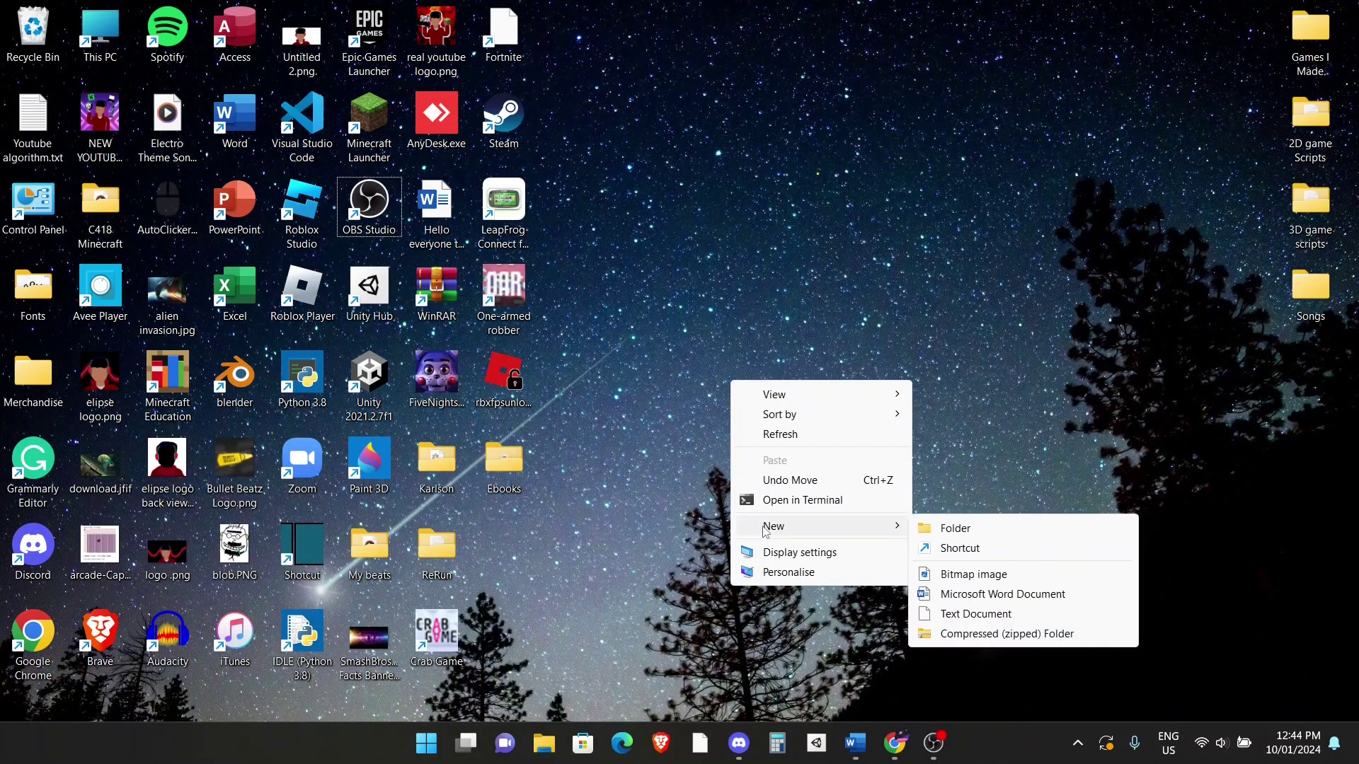
{"action": "left_click", "coordinate": [933, 536]}
{"action": "type", "text": "live wallpapers"}
{"action": "key", "text": "Return"}
{"action": "left_click_drag", "start_coordinate": [773, 379], "coordinate": [920, 460]}
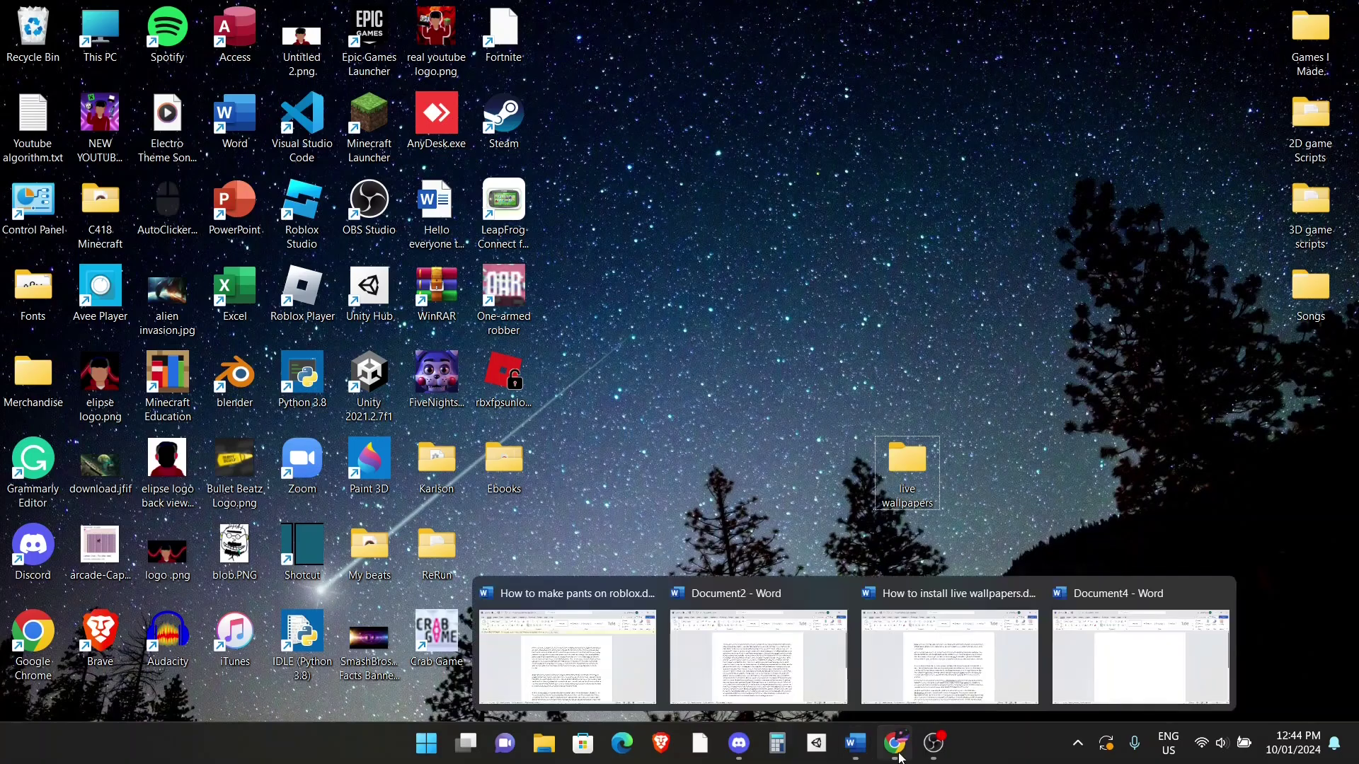
Search the web for 'desktop live wallpaper' and open the Desktop Live Wallpapers store listing.
{"action": "left_click", "coordinate": [897, 752]}
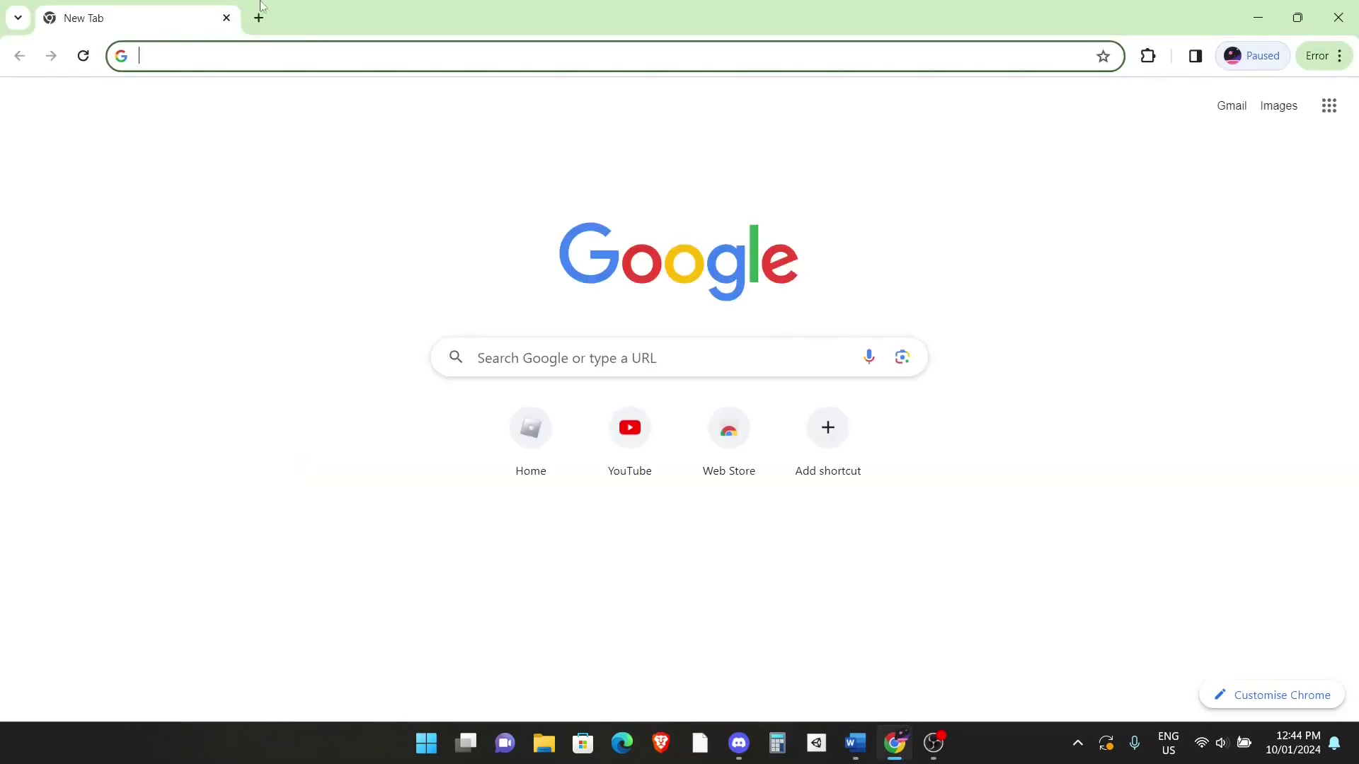
{"action": "left_click", "coordinate": [535, 358]}
{"action": "type", "text": "des"}
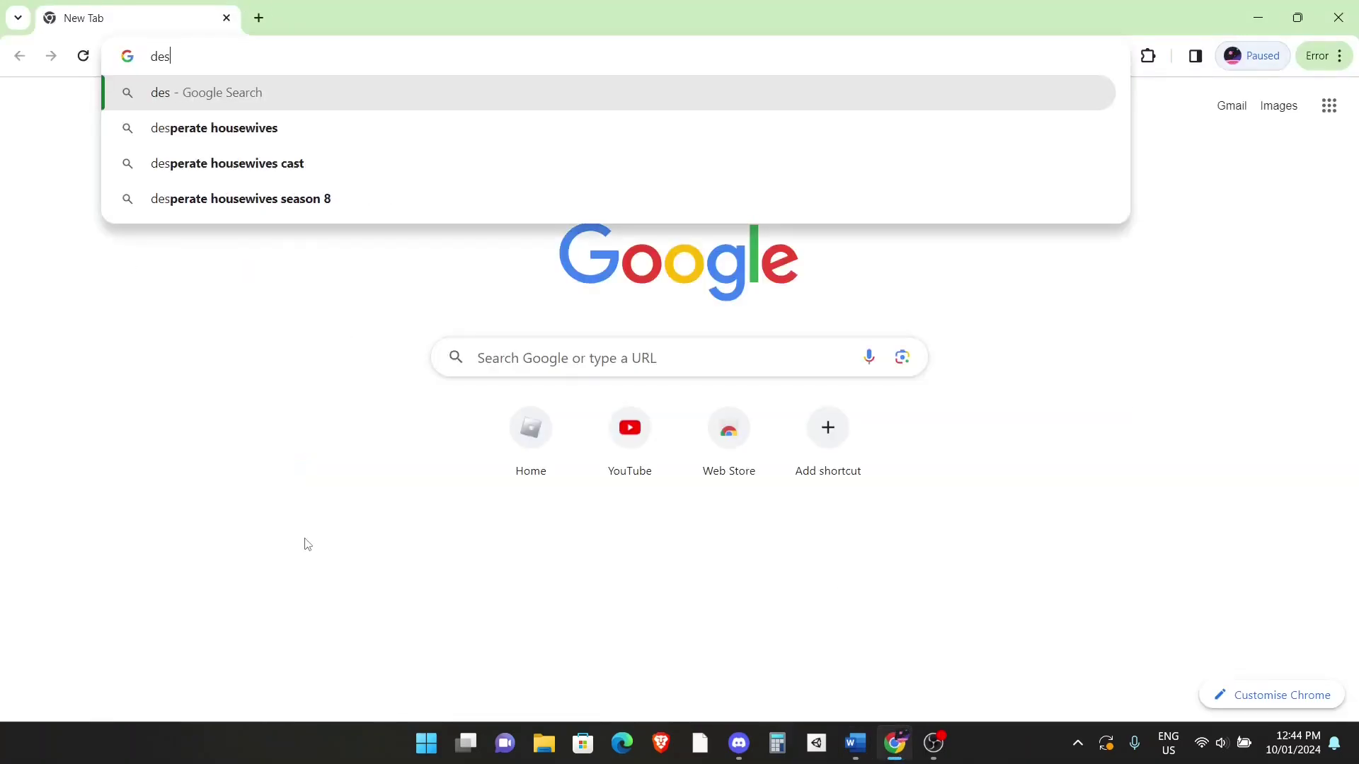
{"action": "type", "text": "ktop liv"}
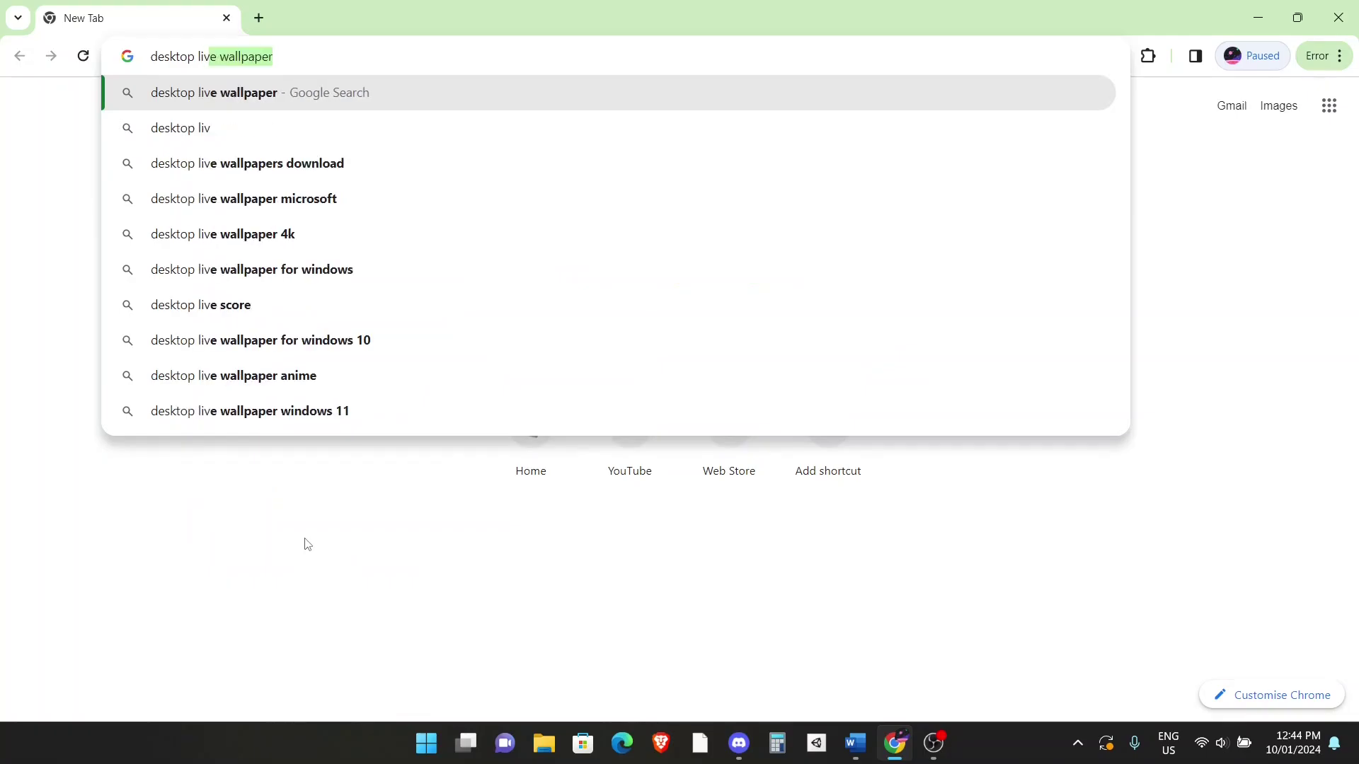
{"action": "key", "text": "Return"}
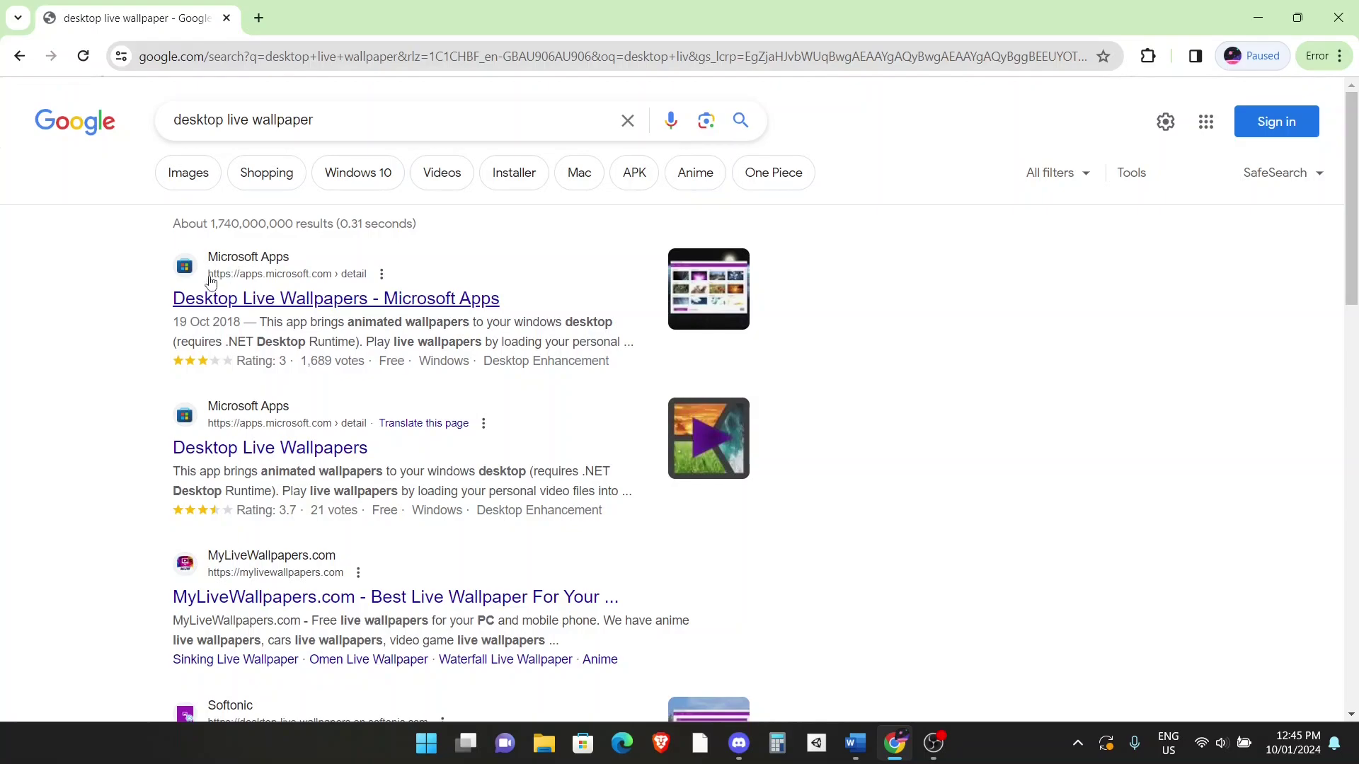
{"action": "left_click", "coordinate": [282, 299]}
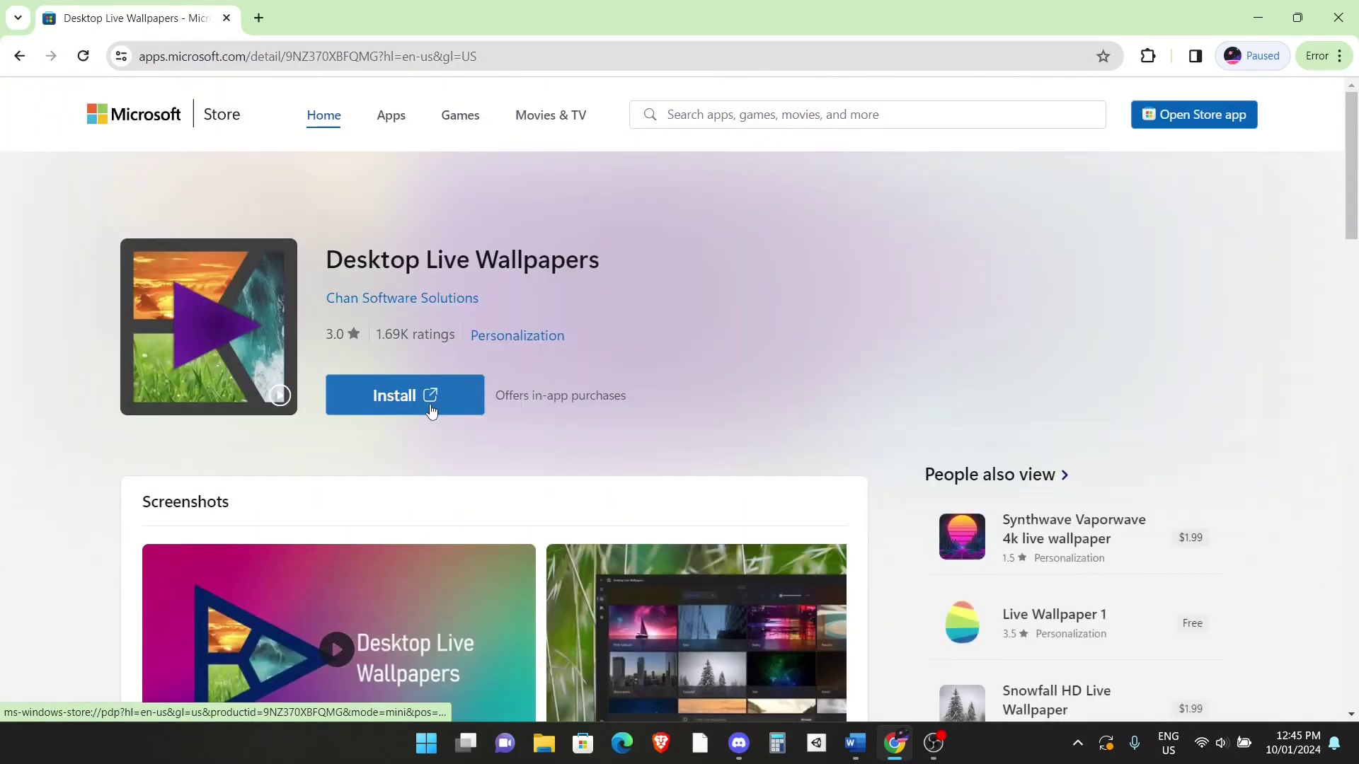
Install Desktop Live Wallpapers through the Microsoft Store app.
{"action": "left_click", "coordinate": [431, 410]}
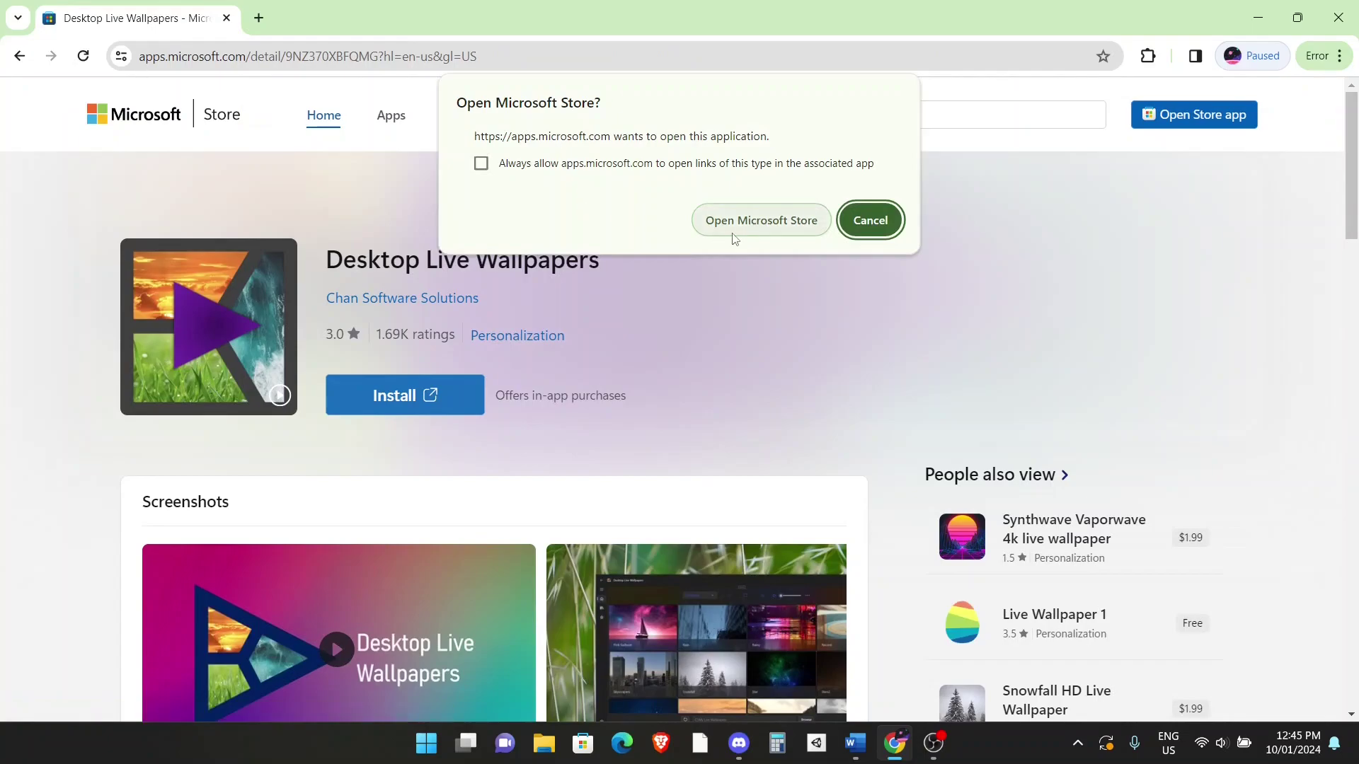
{"action": "left_click", "coordinate": [733, 239]}
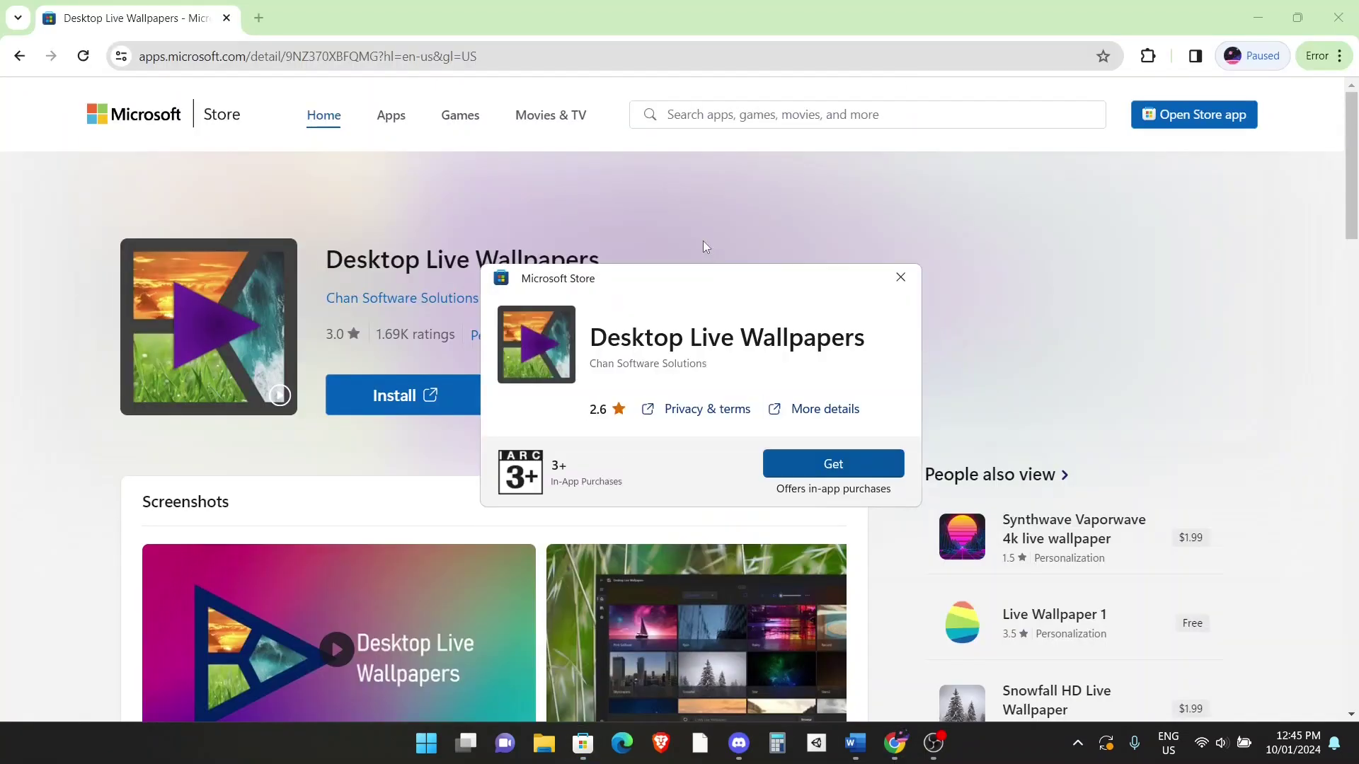
{"action": "left_click_drag", "start_coordinate": [679, 279], "coordinate": [650, 249]}
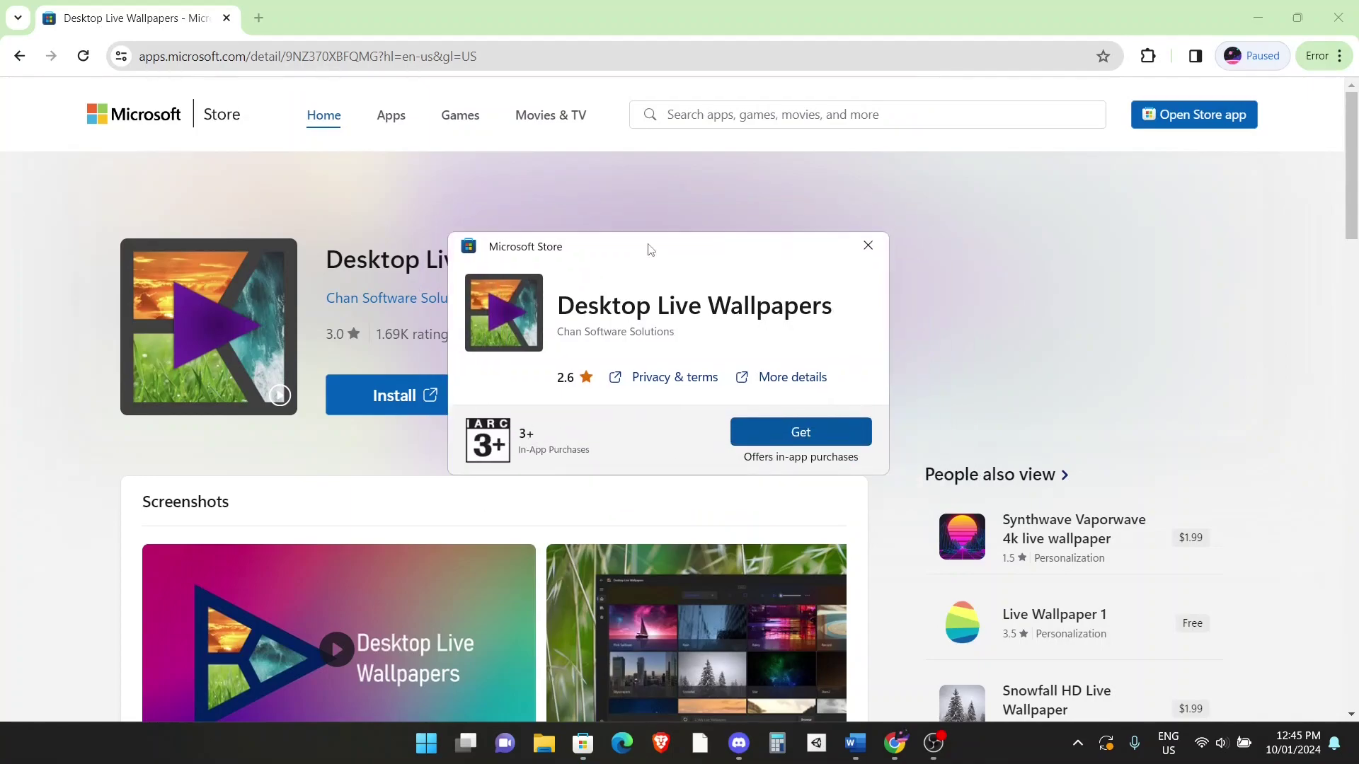
{"action": "left_click", "coordinate": [756, 433]}
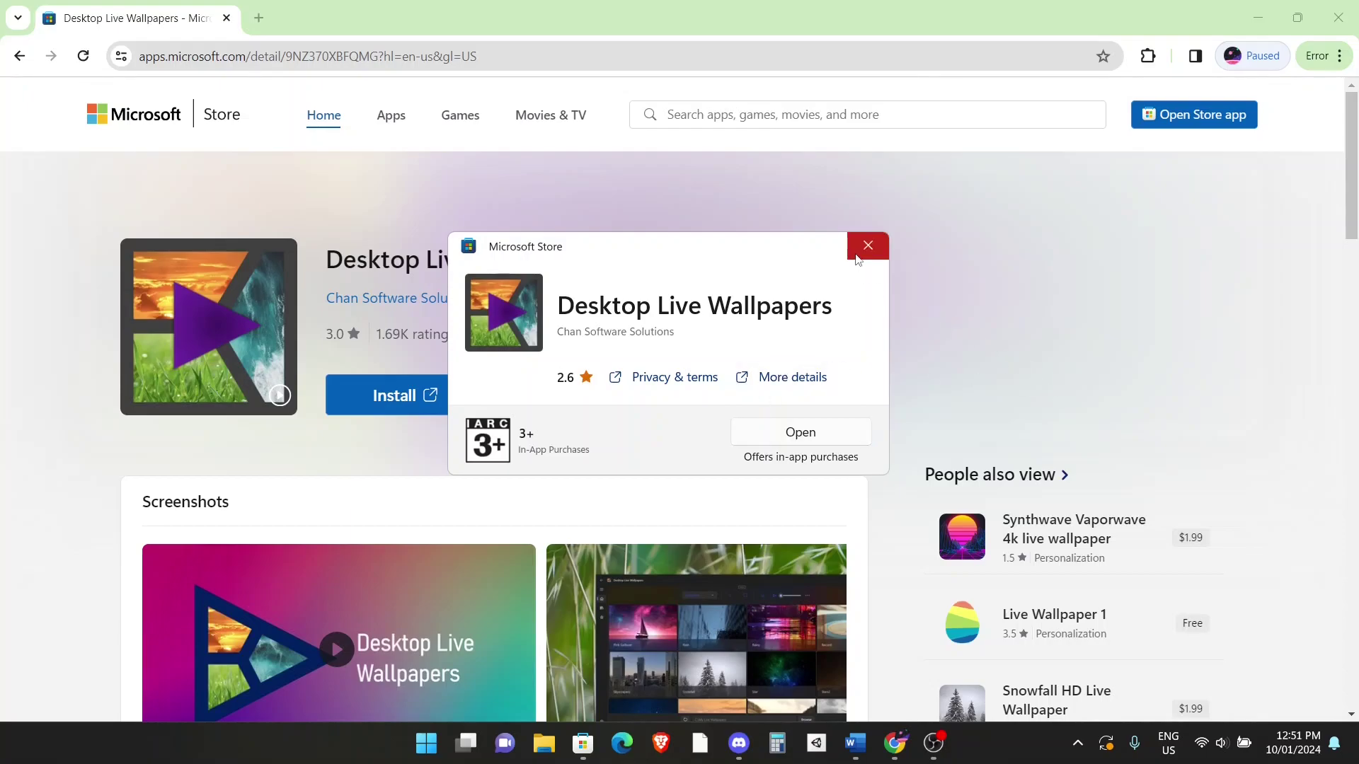
Dismiss the Store prompt, then view the Home sample wallpapers and the empty Collection page.
{"action": "left_click", "coordinate": [868, 246]}
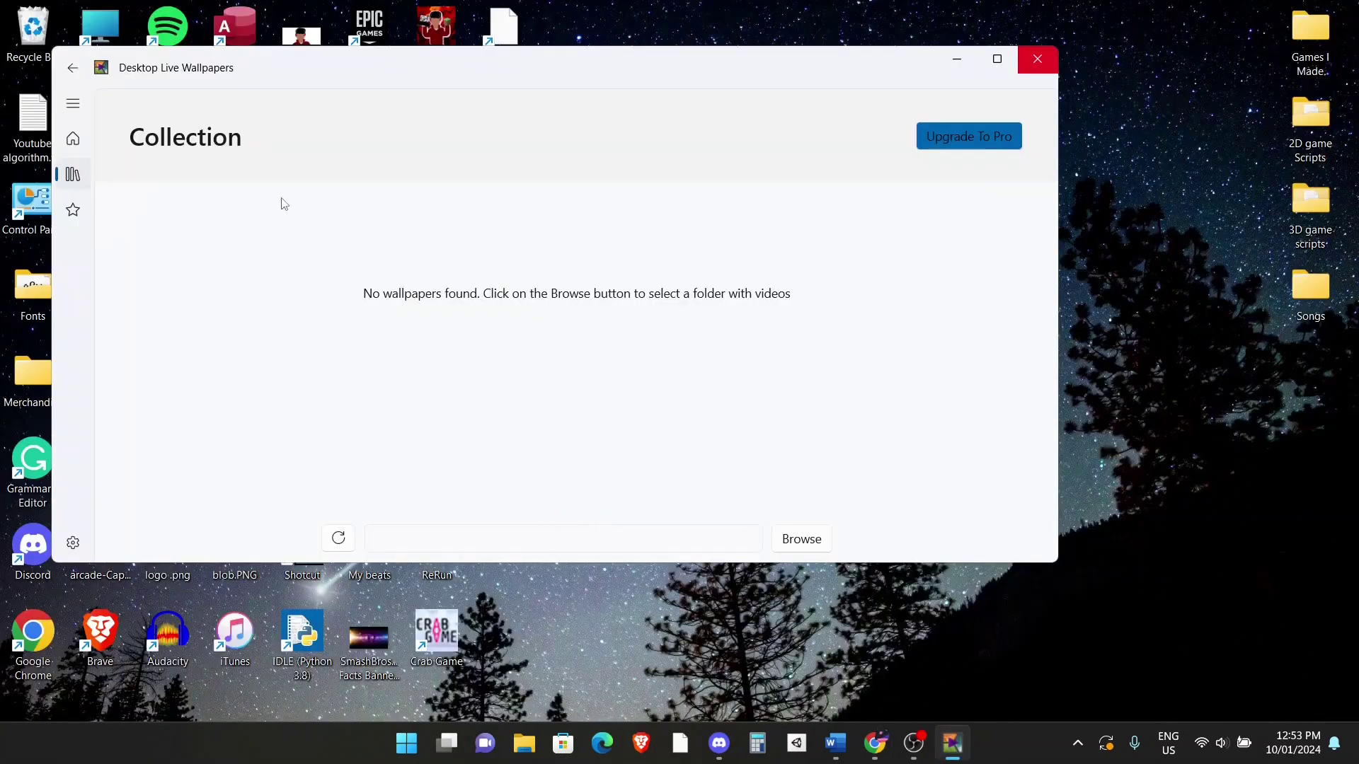
{"action": "left_click", "coordinate": [73, 104]}
{"action": "left_click", "coordinate": [110, 138]}
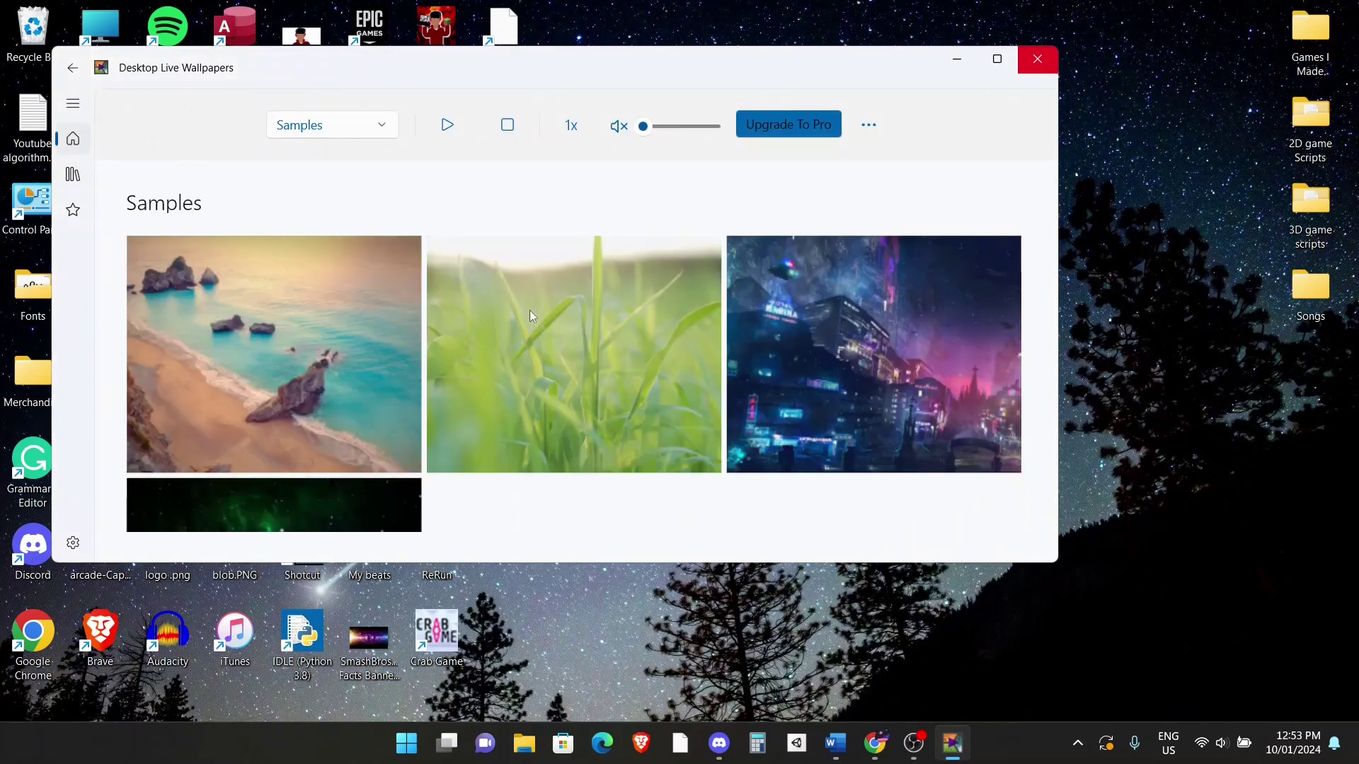
{"action": "left_click", "coordinate": [74, 174]}
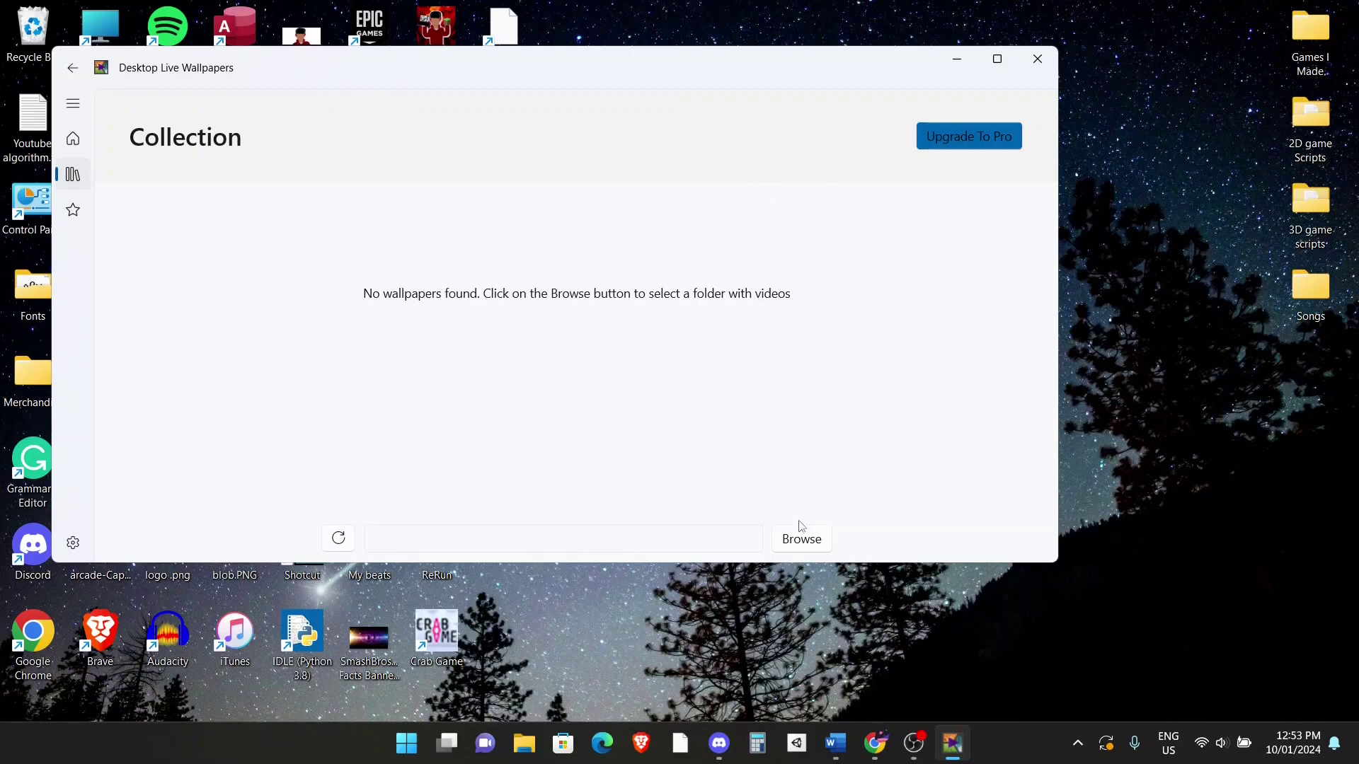
Open mylivewallpapers.com in a new browser tab and look over its front page.
{"action": "left_click", "coordinate": [874, 743]}
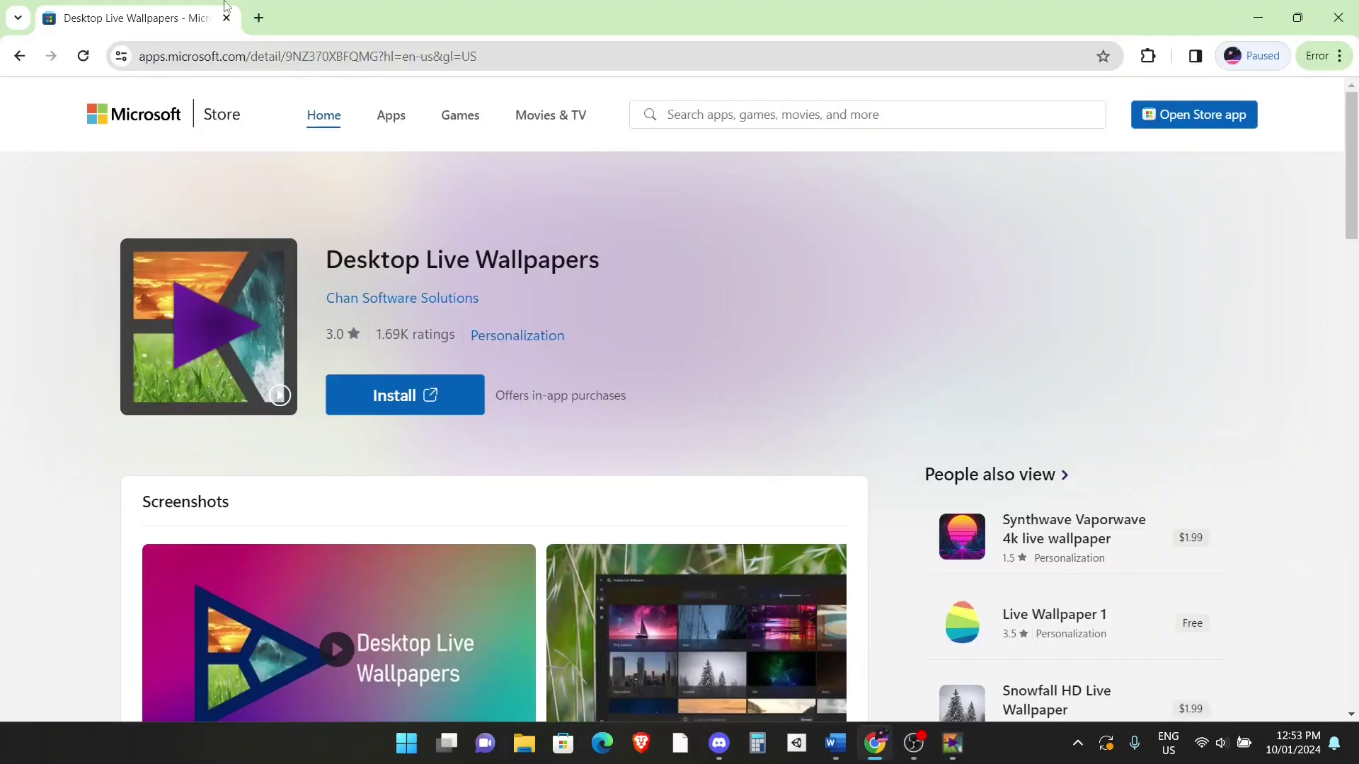
{"action": "left_click", "coordinate": [256, 18]}
{"action": "type", "text": "my"}
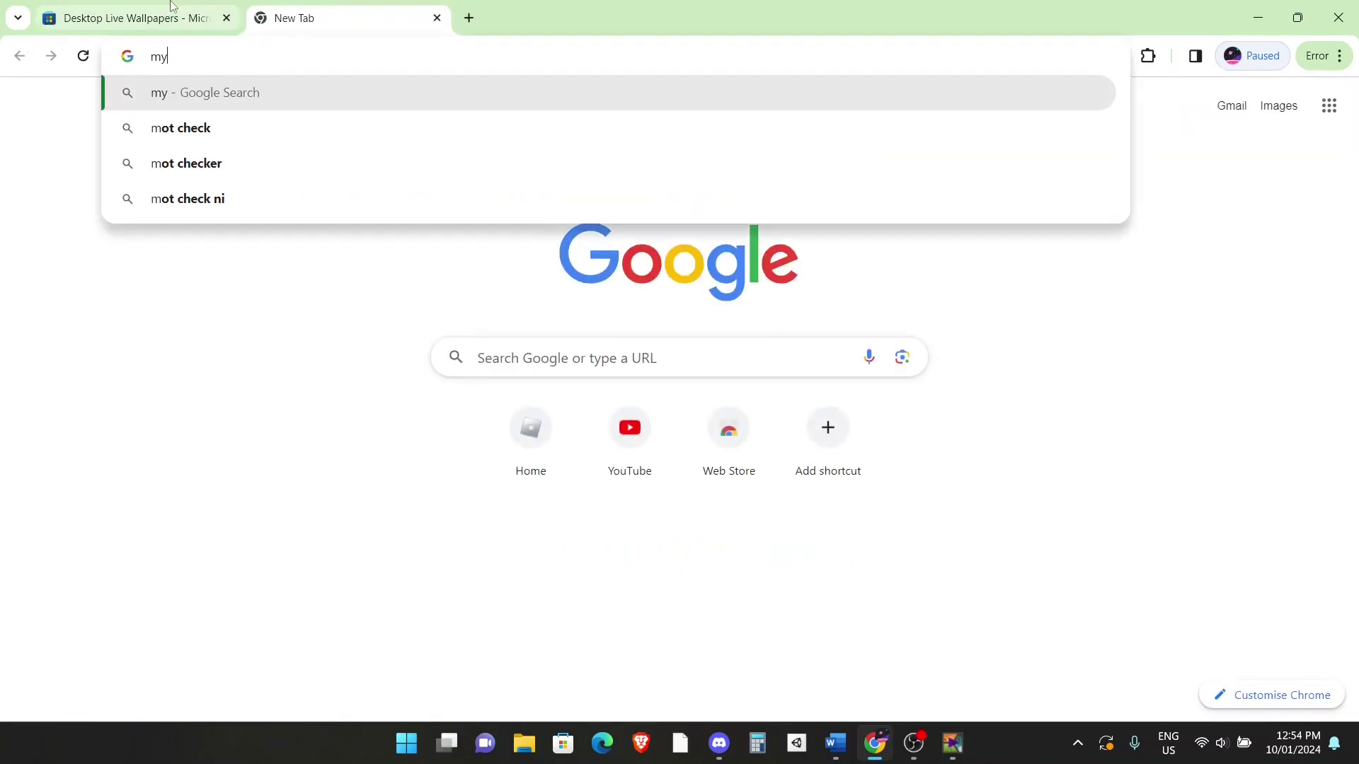
{"action": "type", "text": "livr"}
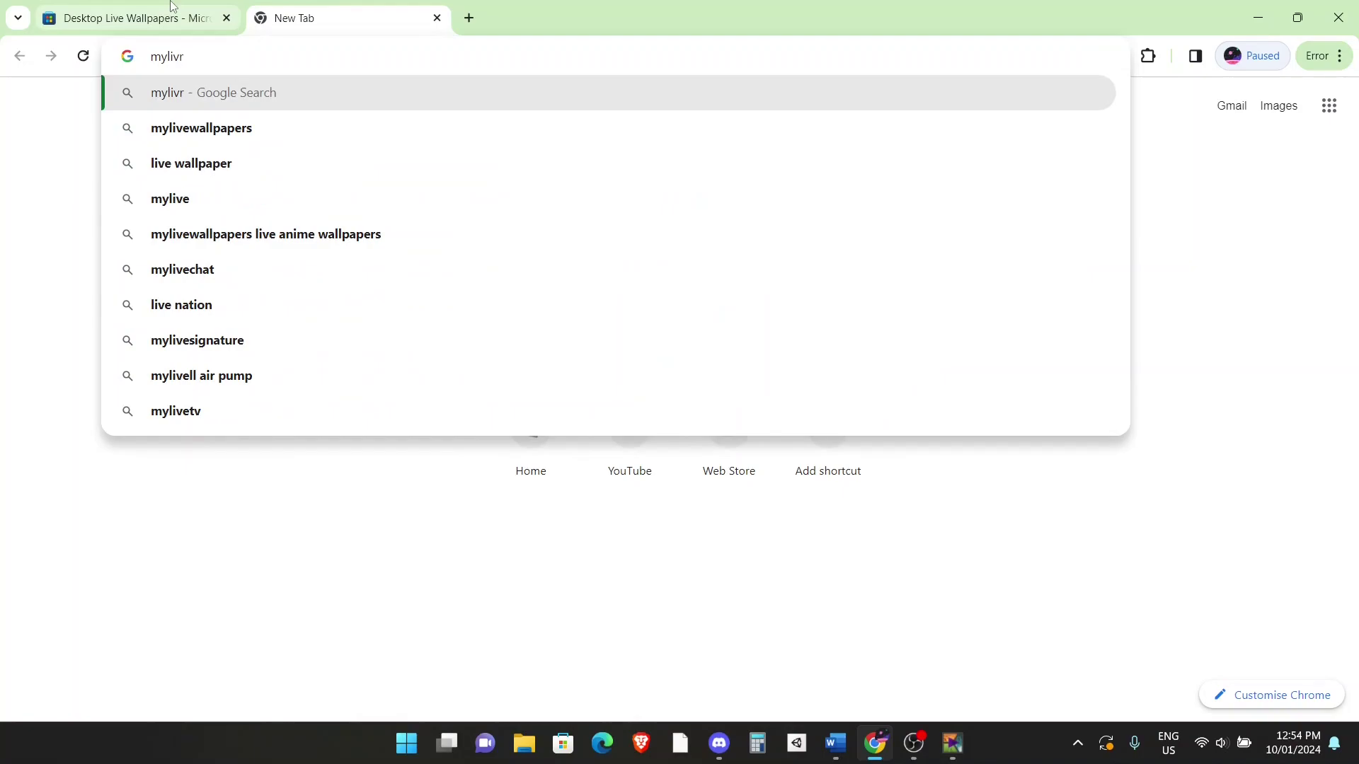
{"action": "key", "text": "BackSpace"}
{"action": "type", "text": "ewallpapers.com"}
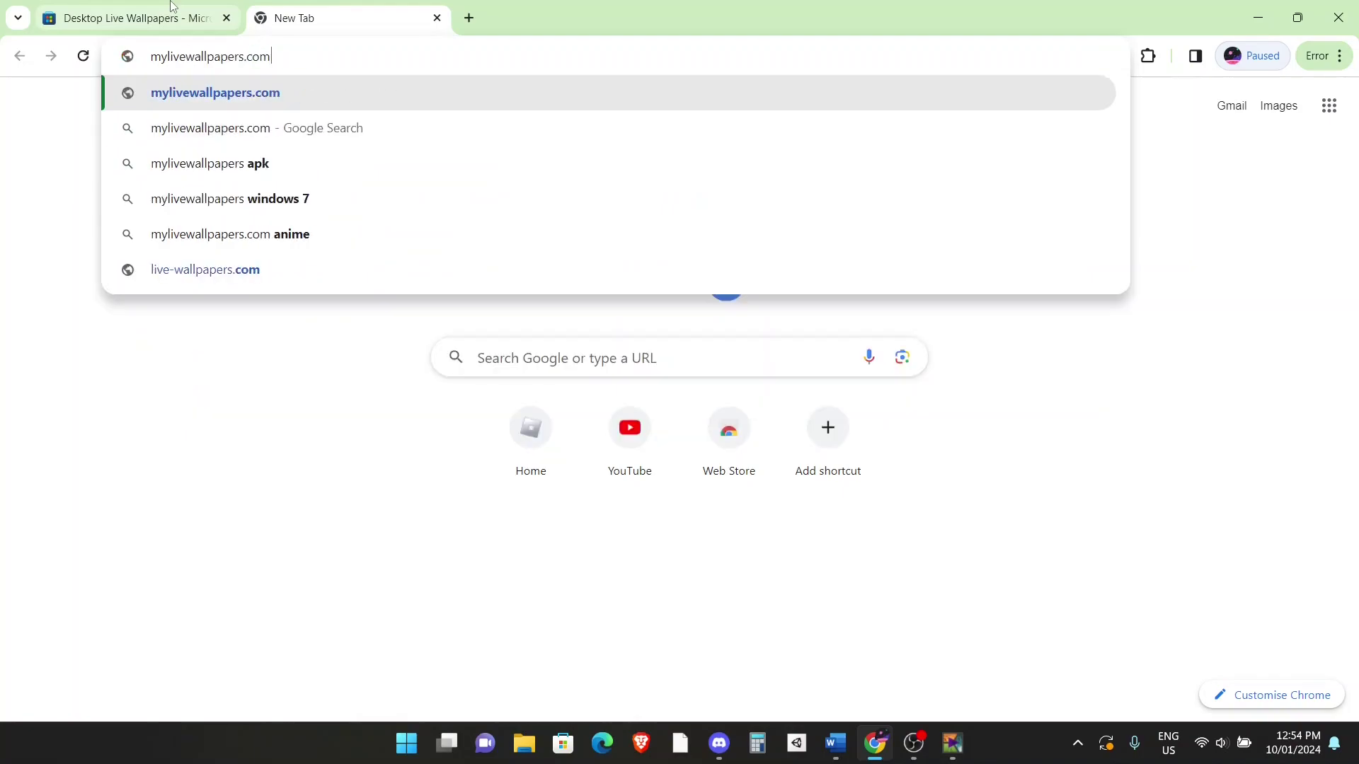
{"action": "key", "text": "Return"}
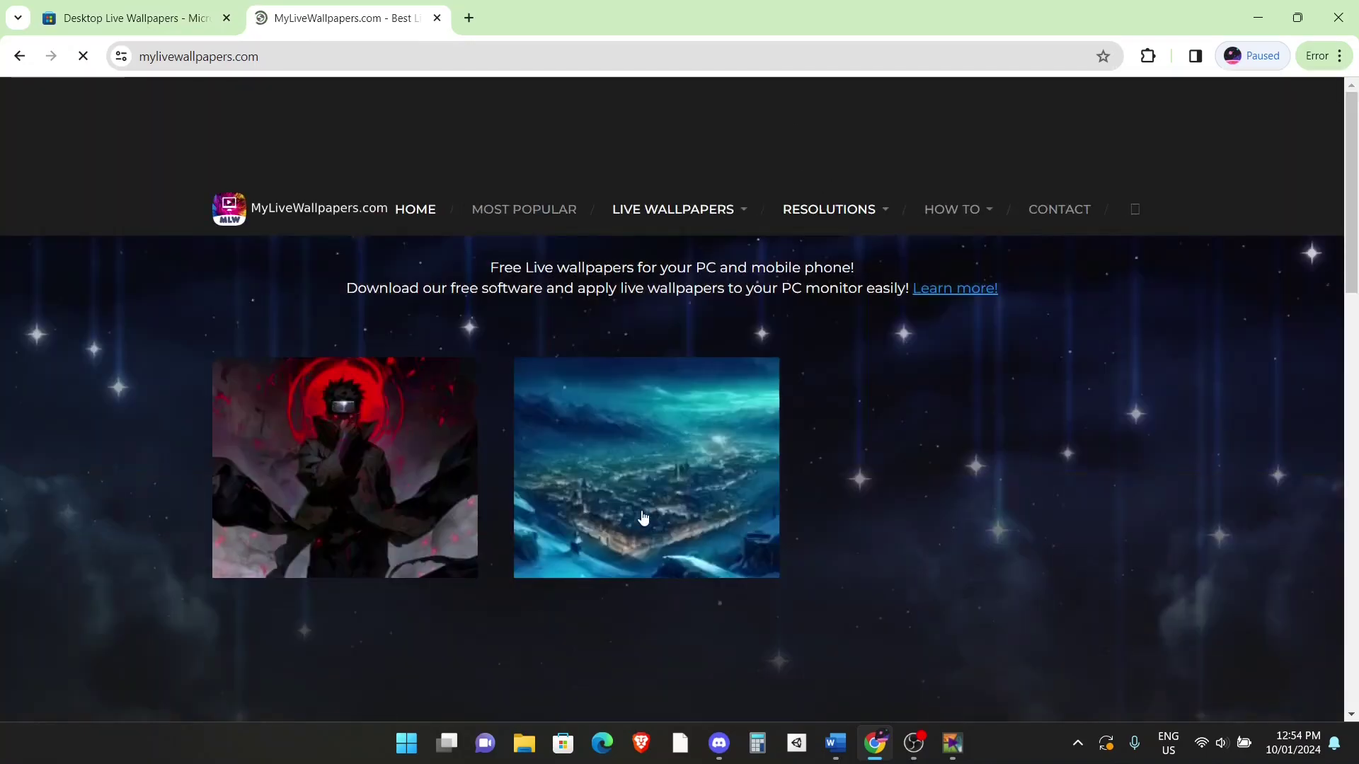
{"action": "scroll", "coordinate": [954, 522], "scroll_direction": "down", "scroll_amount": 3}
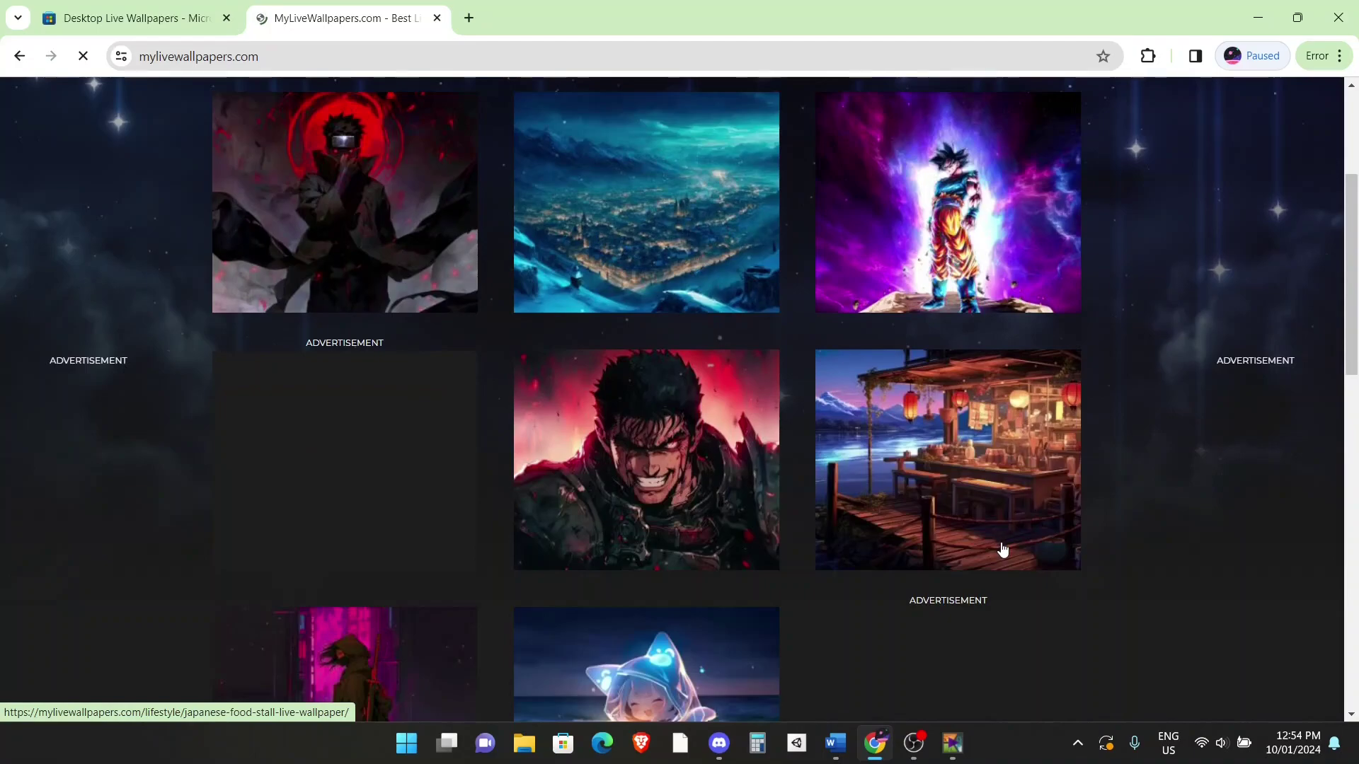
{"action": "scroll", "coordinate": [1002, 549], "scroll_direction": "up", "scroll_amount": 3}
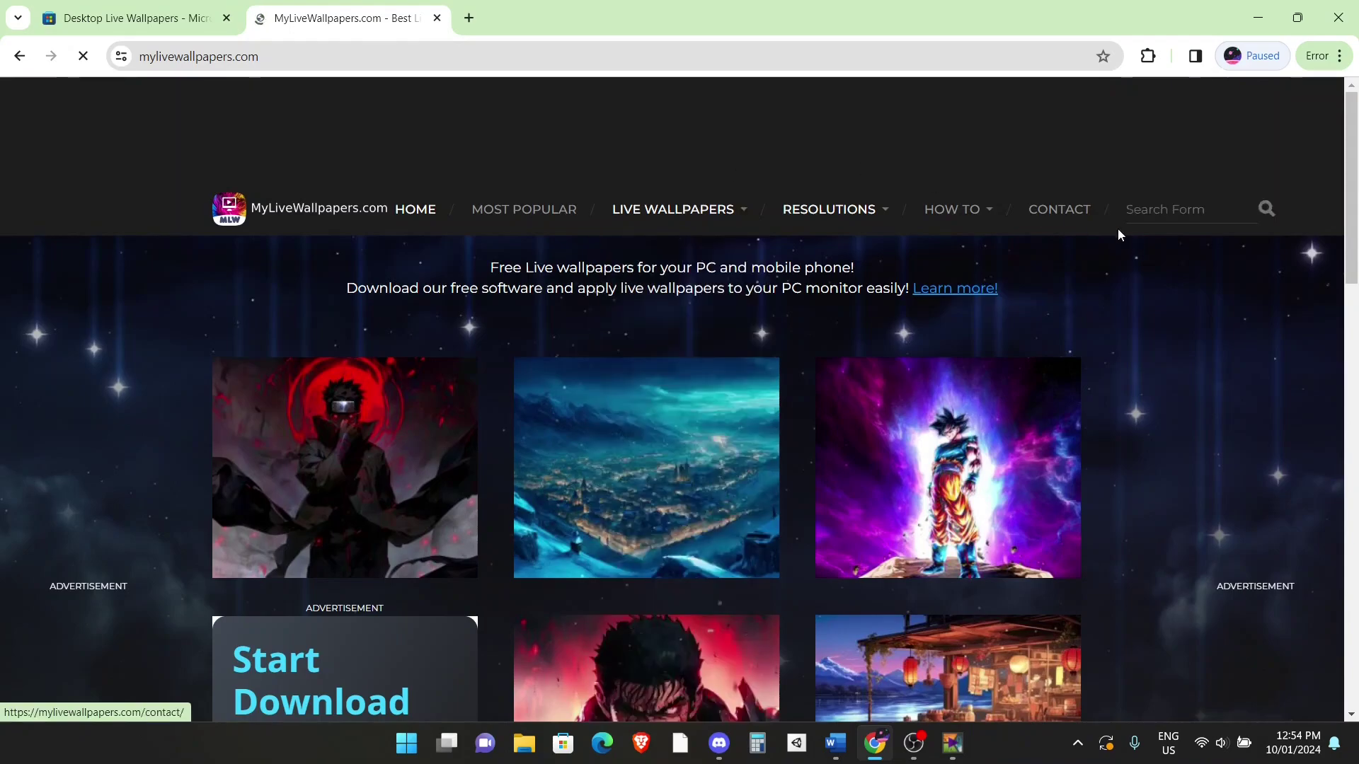
Search the site for 'space' and browse the results.
{"action": "left_click", "coordinate": [1181, 204]}
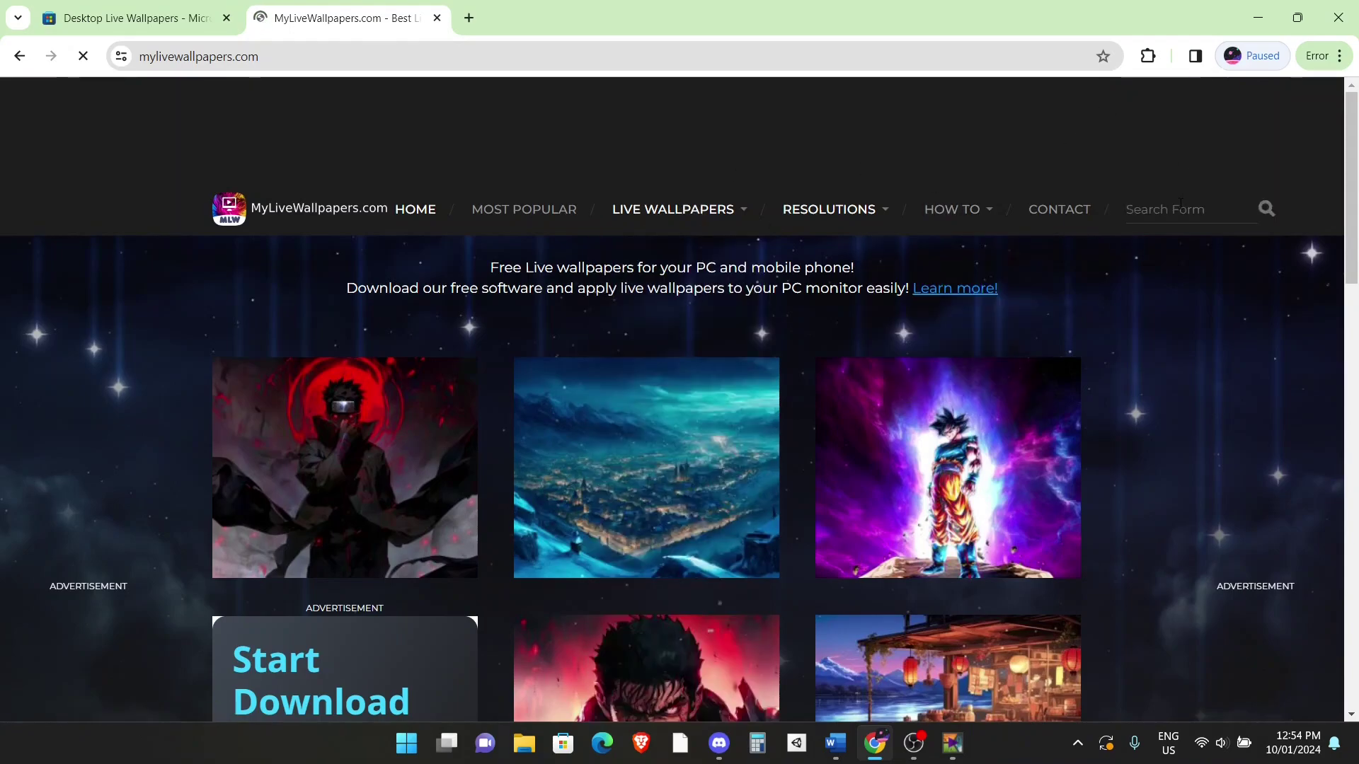
{"action": "type", "text": "space"}
{"action": "key", "text": "Return"}
{"action": "scroll", "coordinate": [1181, 418], "scroll_direction": "down", "scroll_amount": 6}
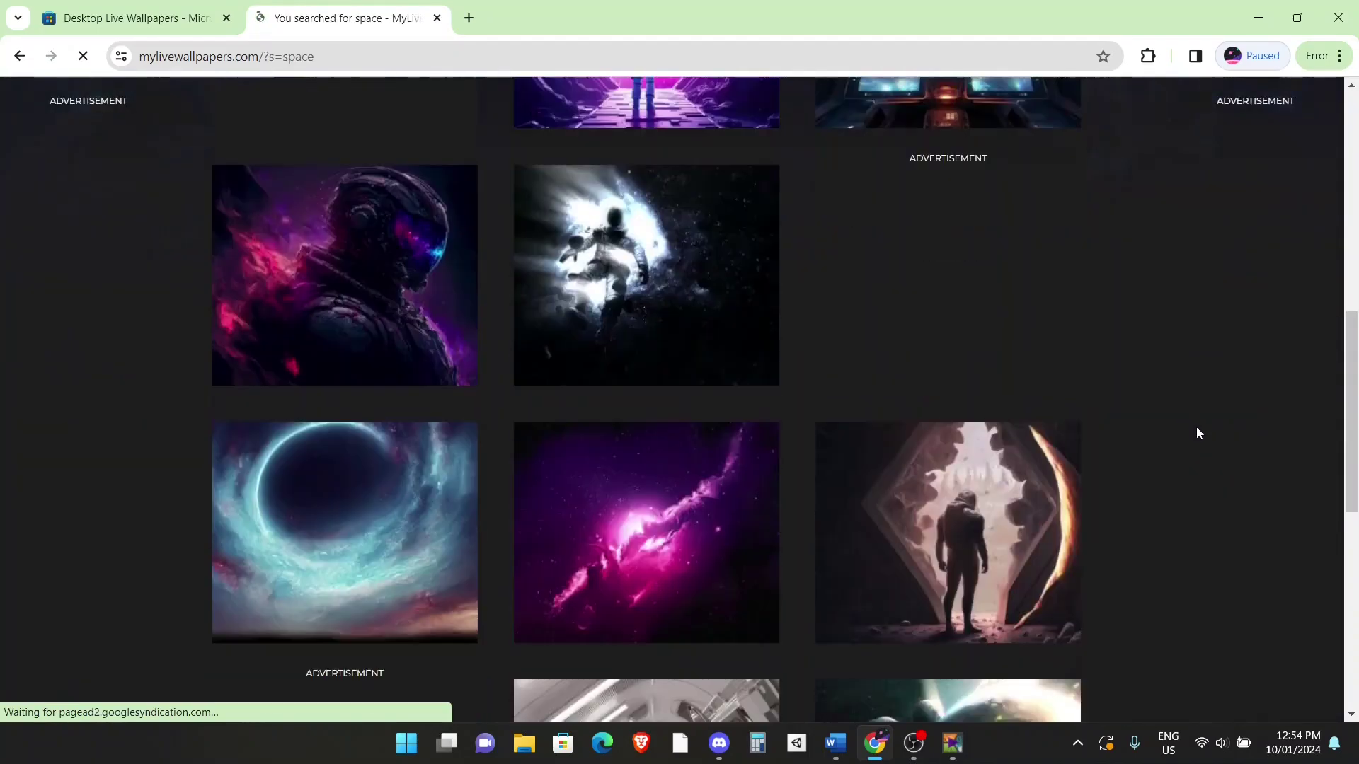
{"action": "scroll", "coordinate": [319, 495], "scroll_direction": "down", "scroll_amount": 7}
{"action": "scroll", "coordinate": [394, 322], "scroll_direction": "up", "scroll_amount": 5}
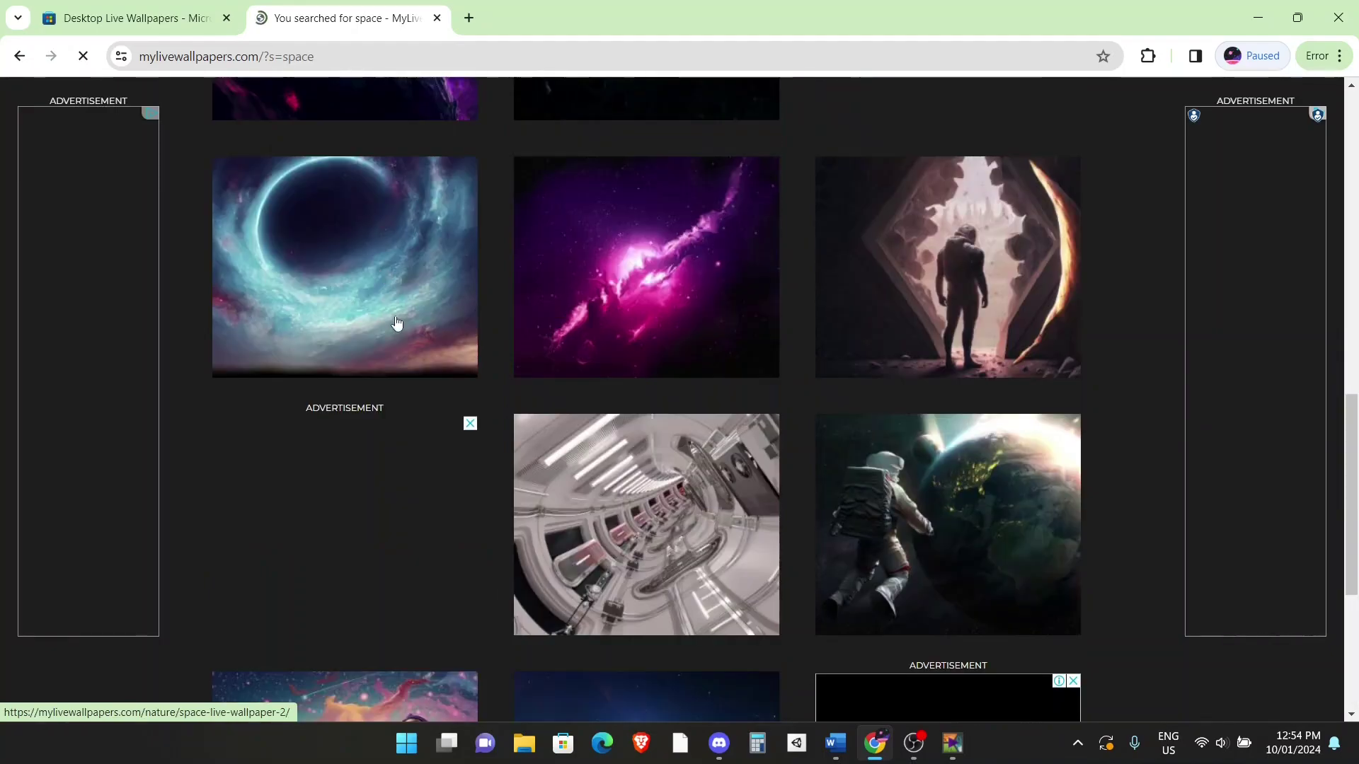
Open the blue nebula Space Live Wallpaper and download its 1920 x 1080 desktop video.
{"action": "left_click", "coordinate": [397, 324]}
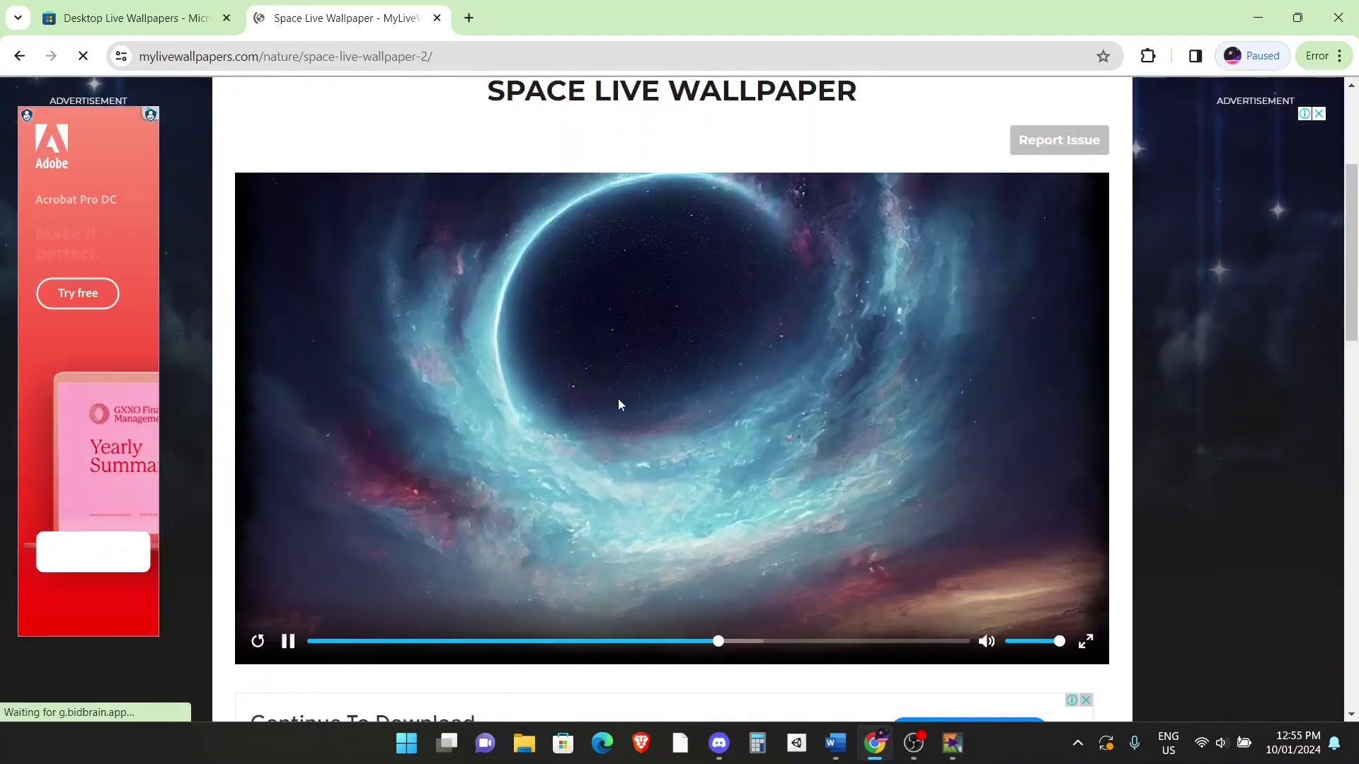
{"action": "scroll", "coordinate": [618, 405], "scroll_direction": "down", "scroll_amount": 5}
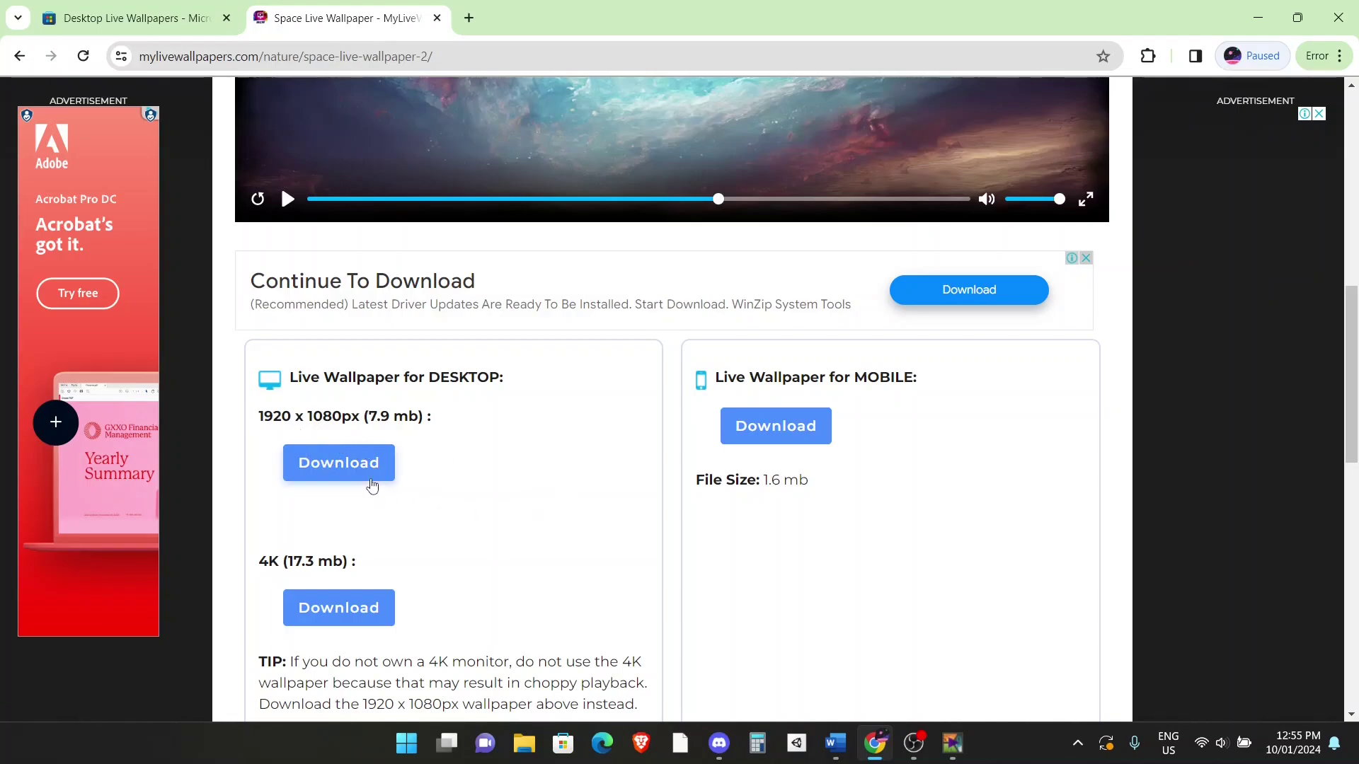
{"action": "left_click", "coordinate": [368, 479]}
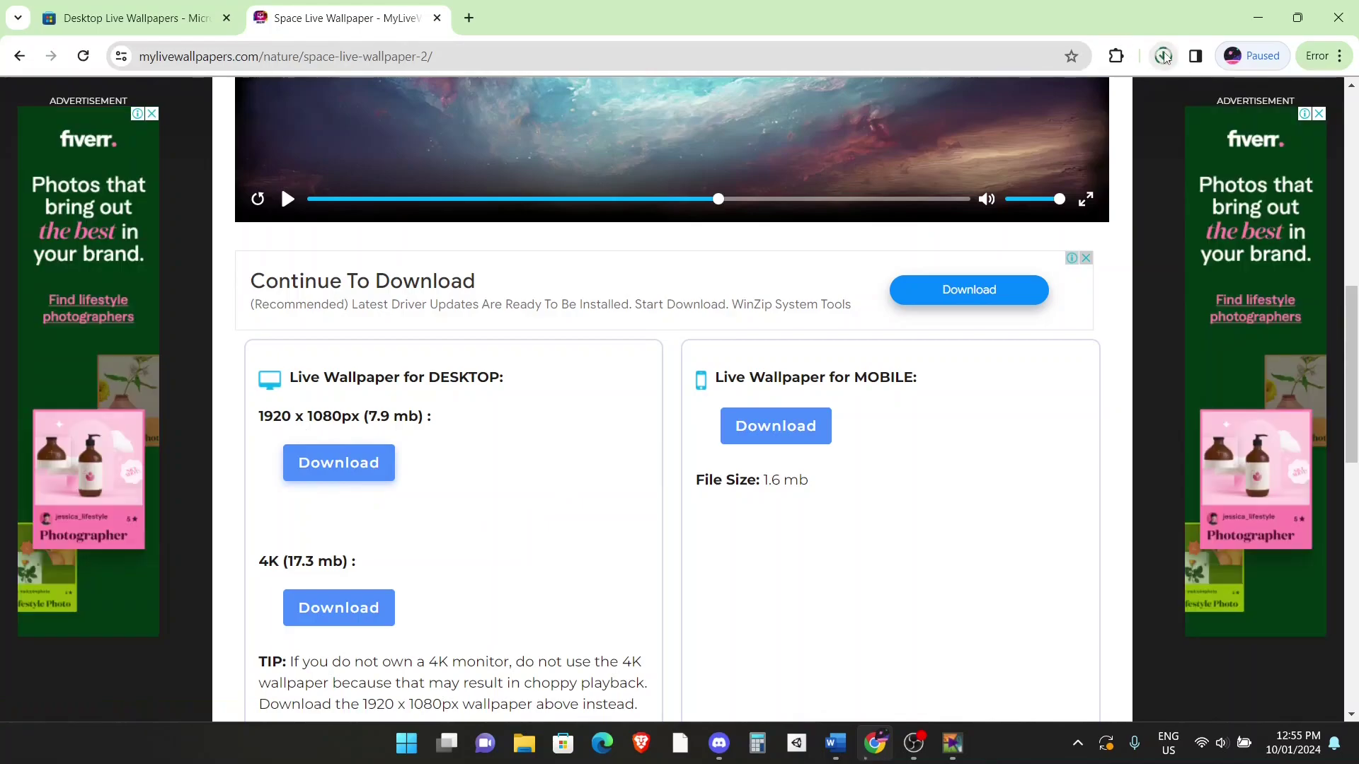
{"action": "left_click", "coordinate": [1163, 56]}
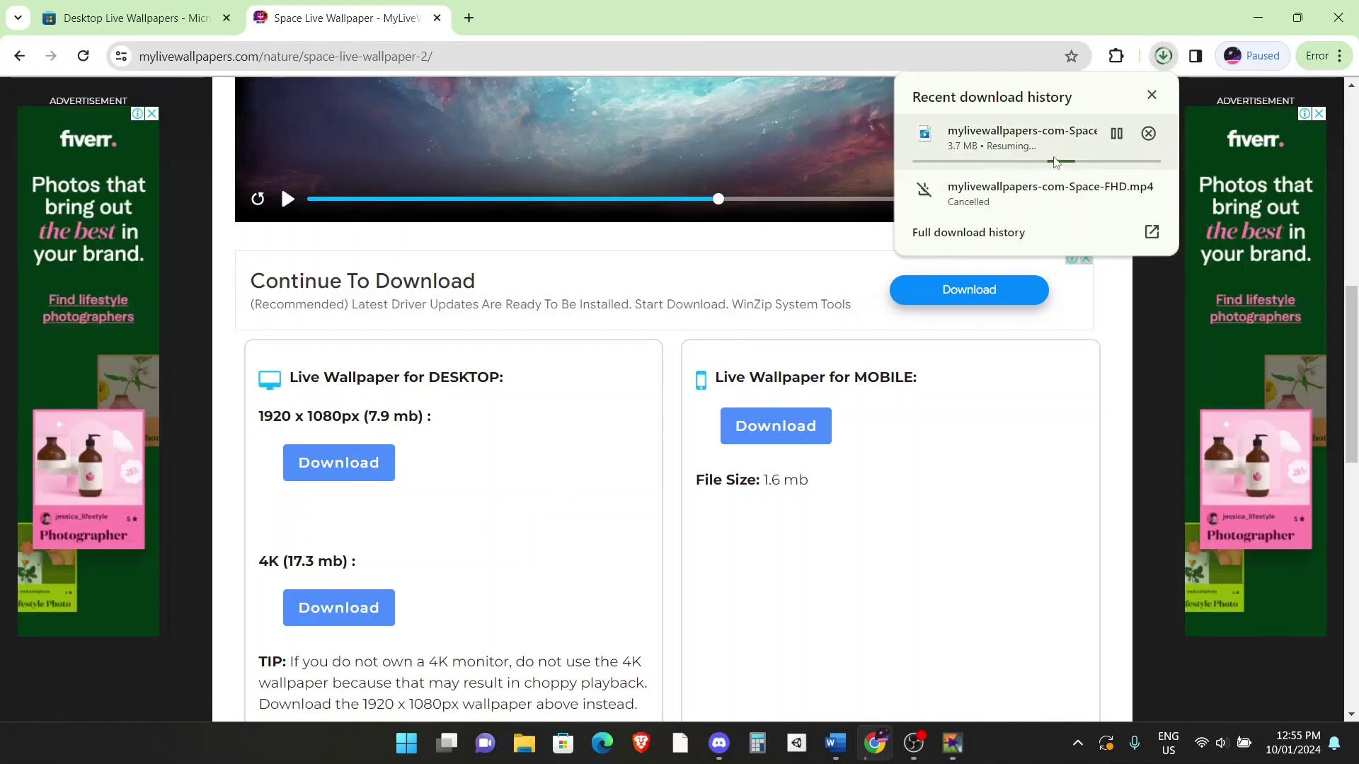
Go to cloudconvert.com in a new browser tab.
{"action": "left_click", "coordinate": [468, 17]}
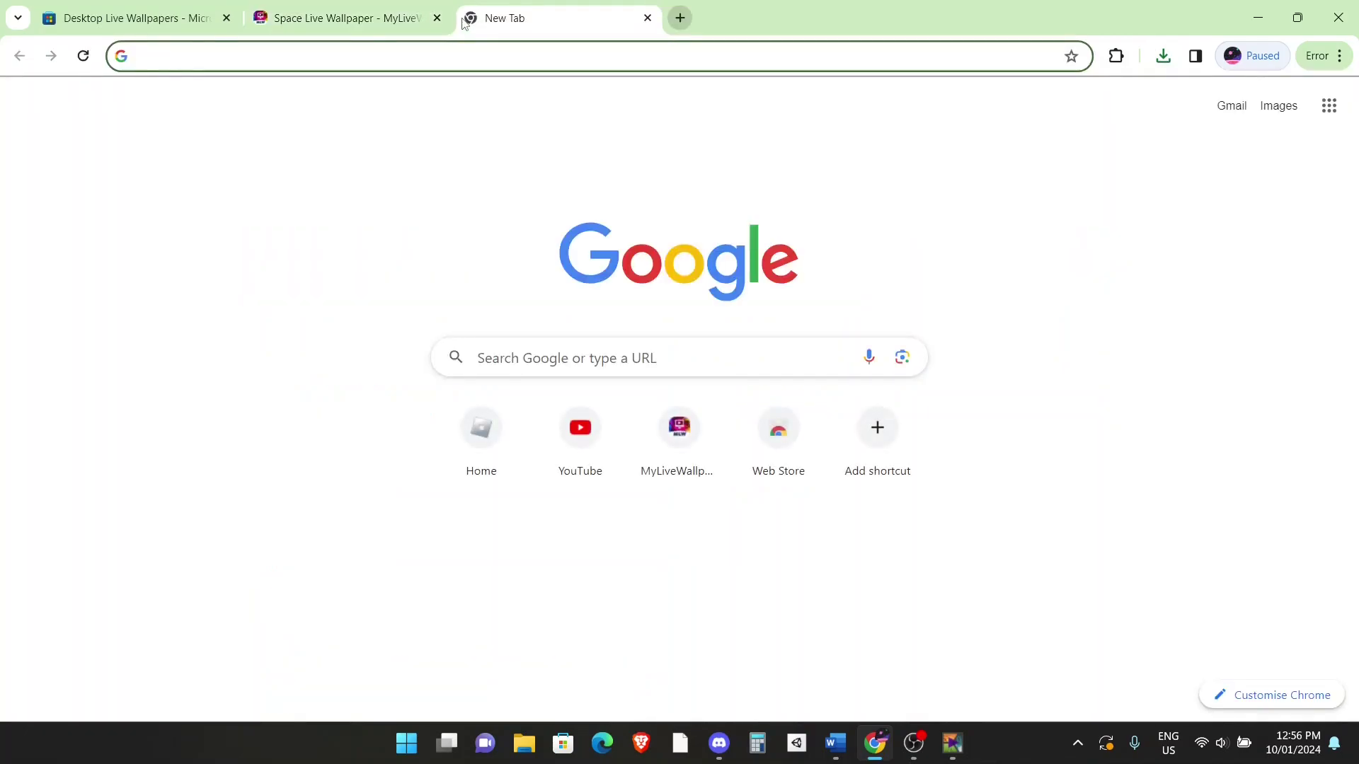
{"action": "type", "text": "cloudconver"}
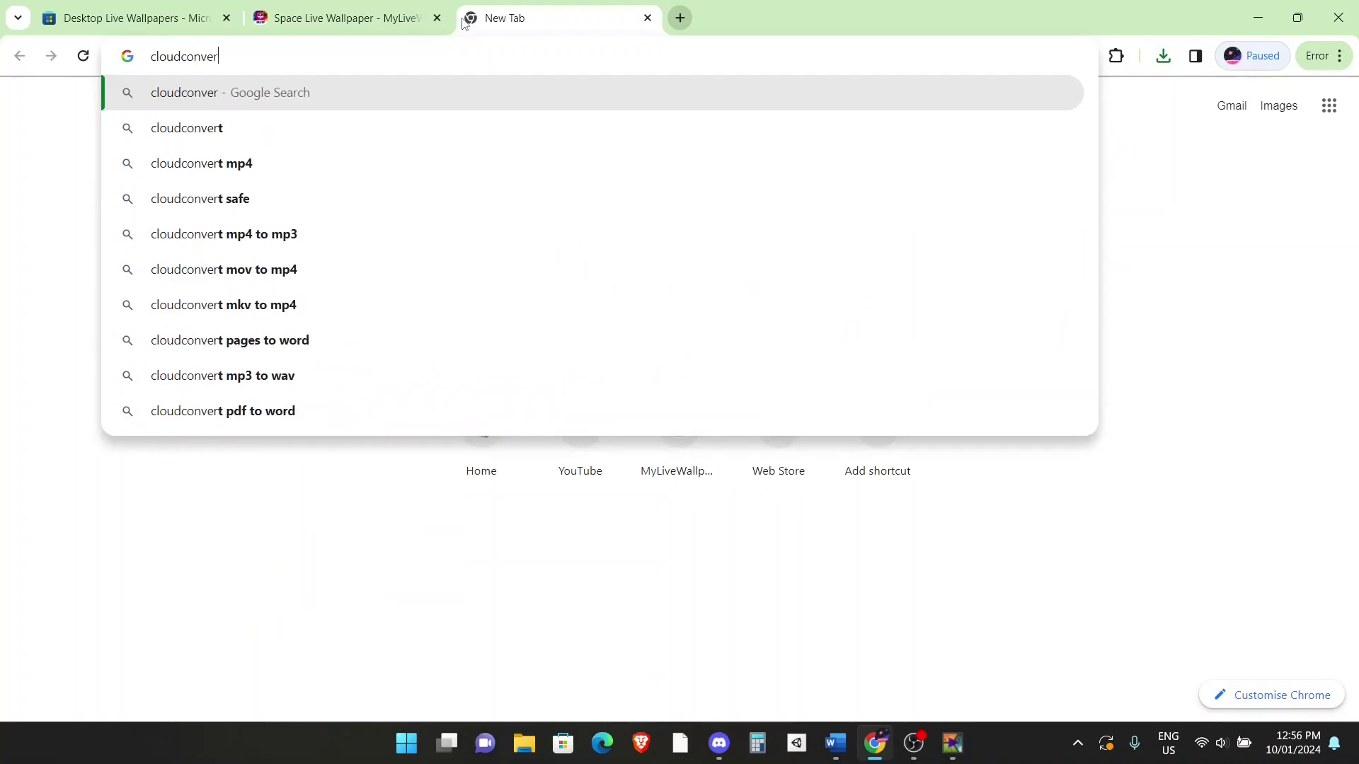
{"action": "type", "text": "t.co"}
{"action": "key", "text": "Return"}
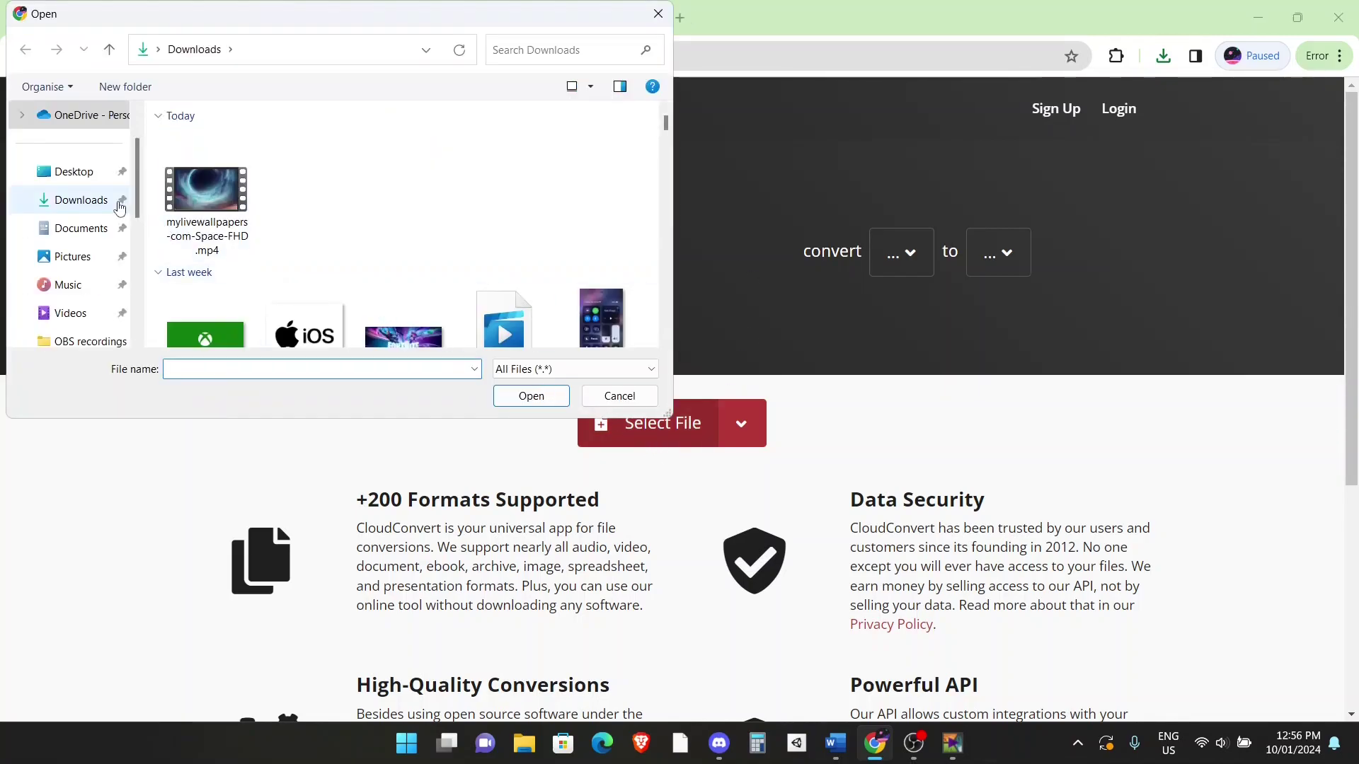
Load mylivewallpapers-com-Space-FHD.mp4 from Downloads and browse the output formats for WMV.
{"action": "double_click", "coordinate": [200, 215]}
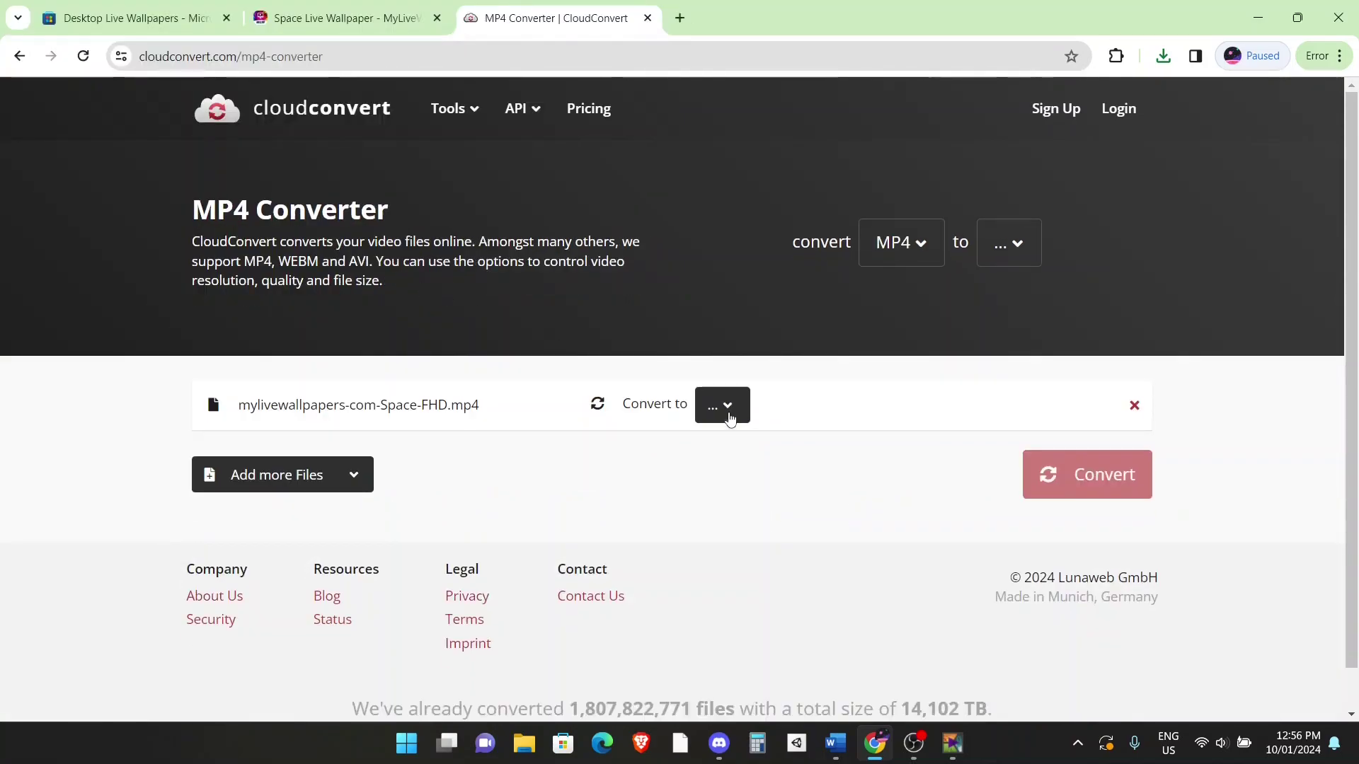
{"action": "left_click", "coordinate": [737, 423]}
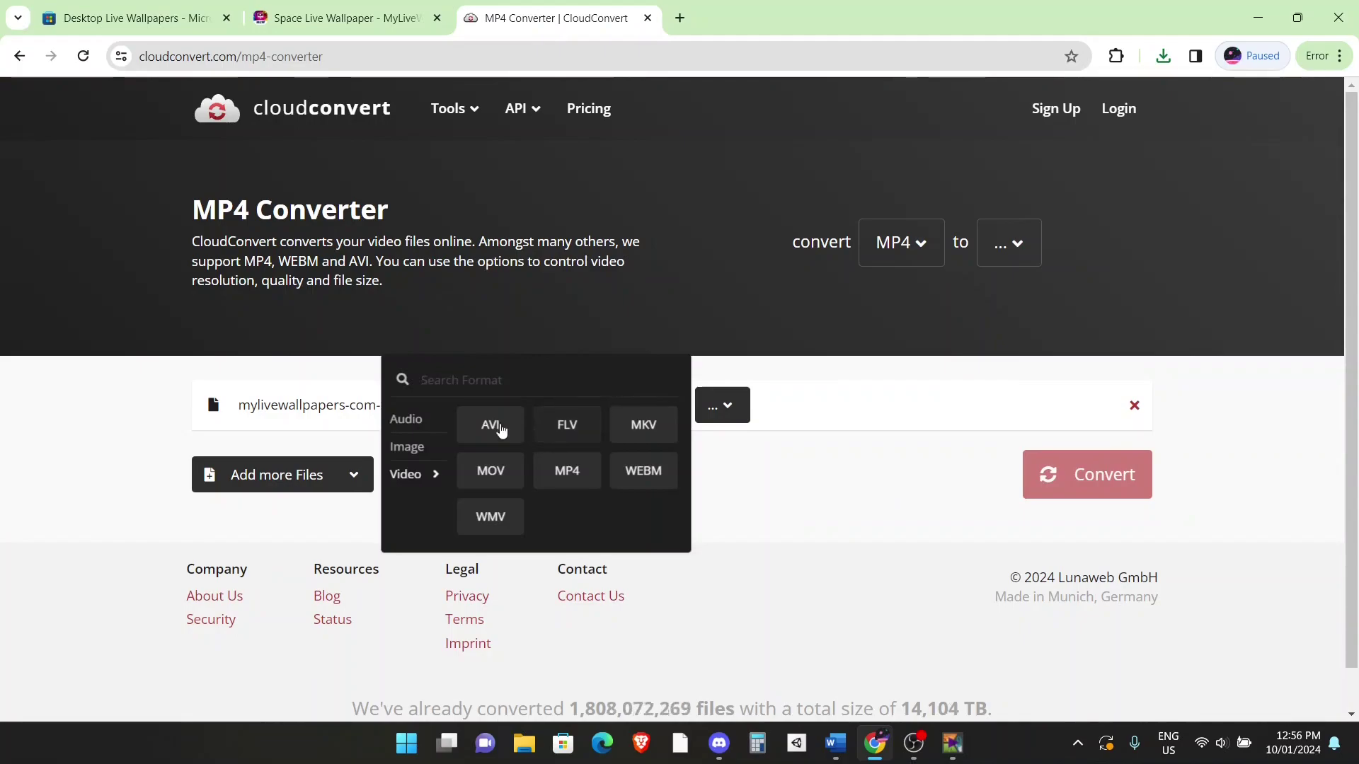
{"action": "mouse_move", "coordinate": [392, 451]}
{"action": "mouse_move", "coordinate": [404, 475]}
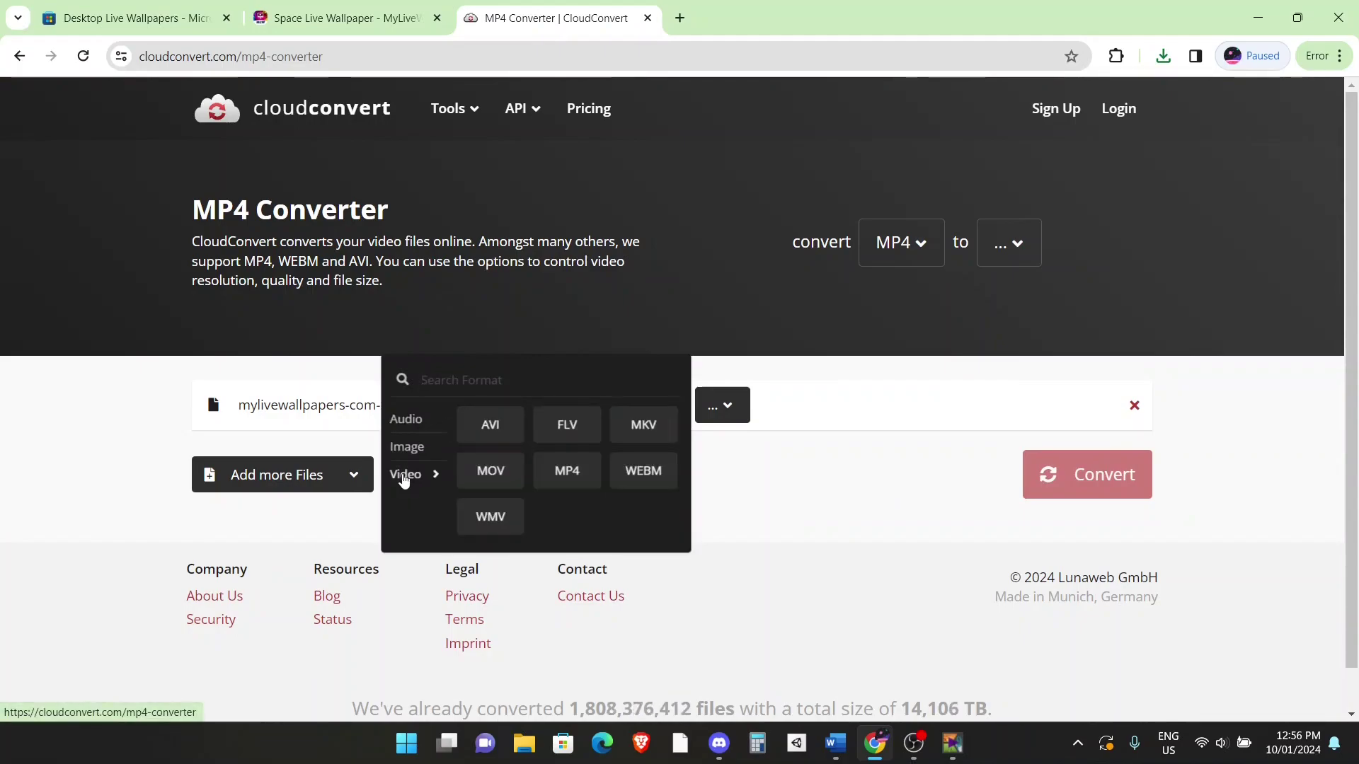
Choose WMV output, convert the video, and download mylivewallpapers-com-Space-FHD.wmv.
{"action": "left_click", "coordinate": [491, 517]}
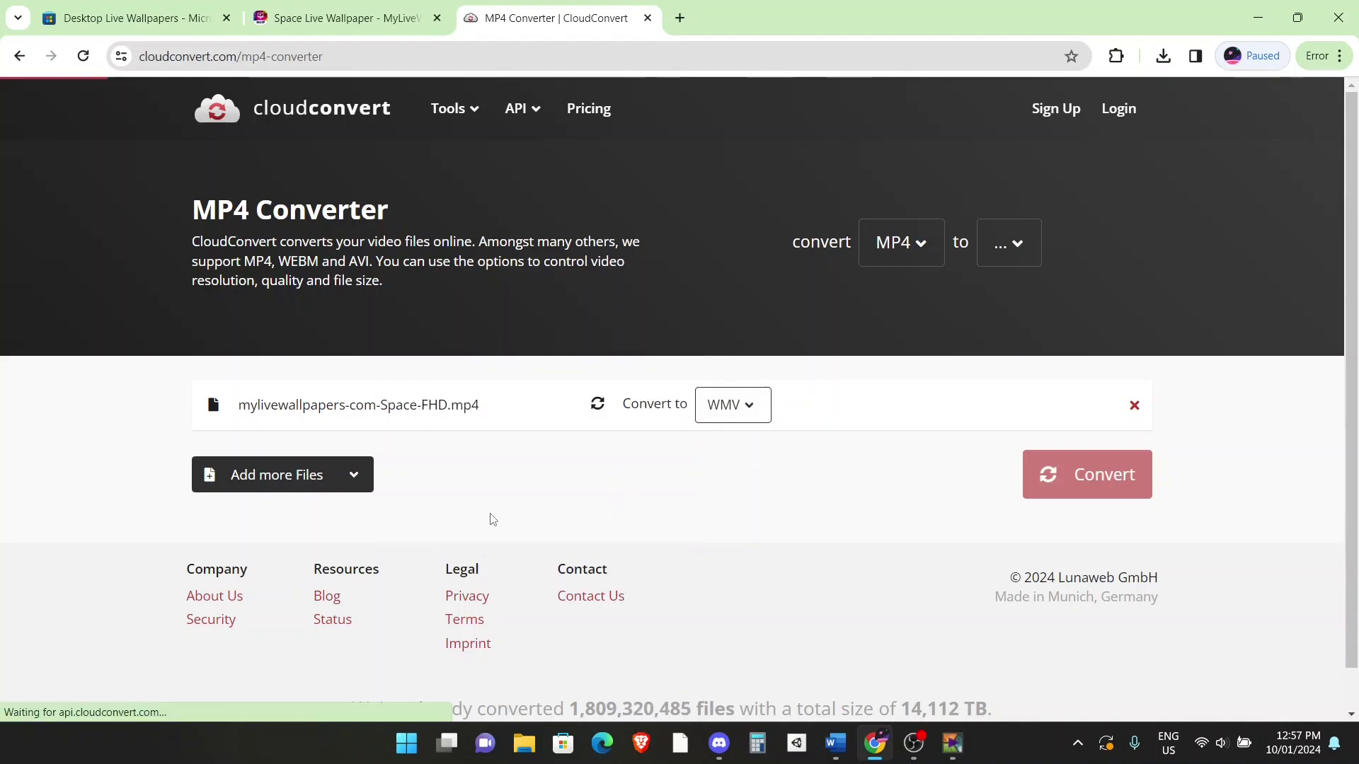
{"action": "left_click", "coordinate": [1050, 477]}
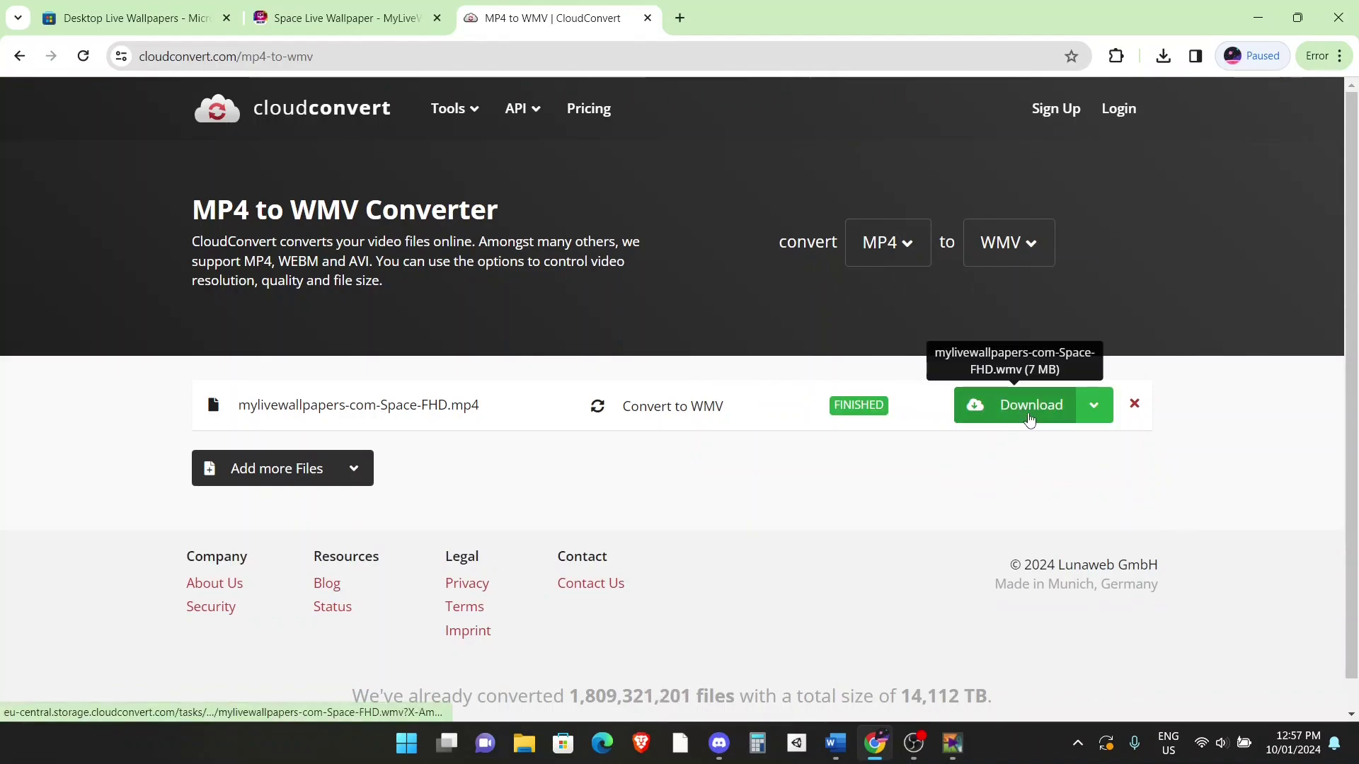
{"action": "left_click", "coordinate": [1030, 418]}
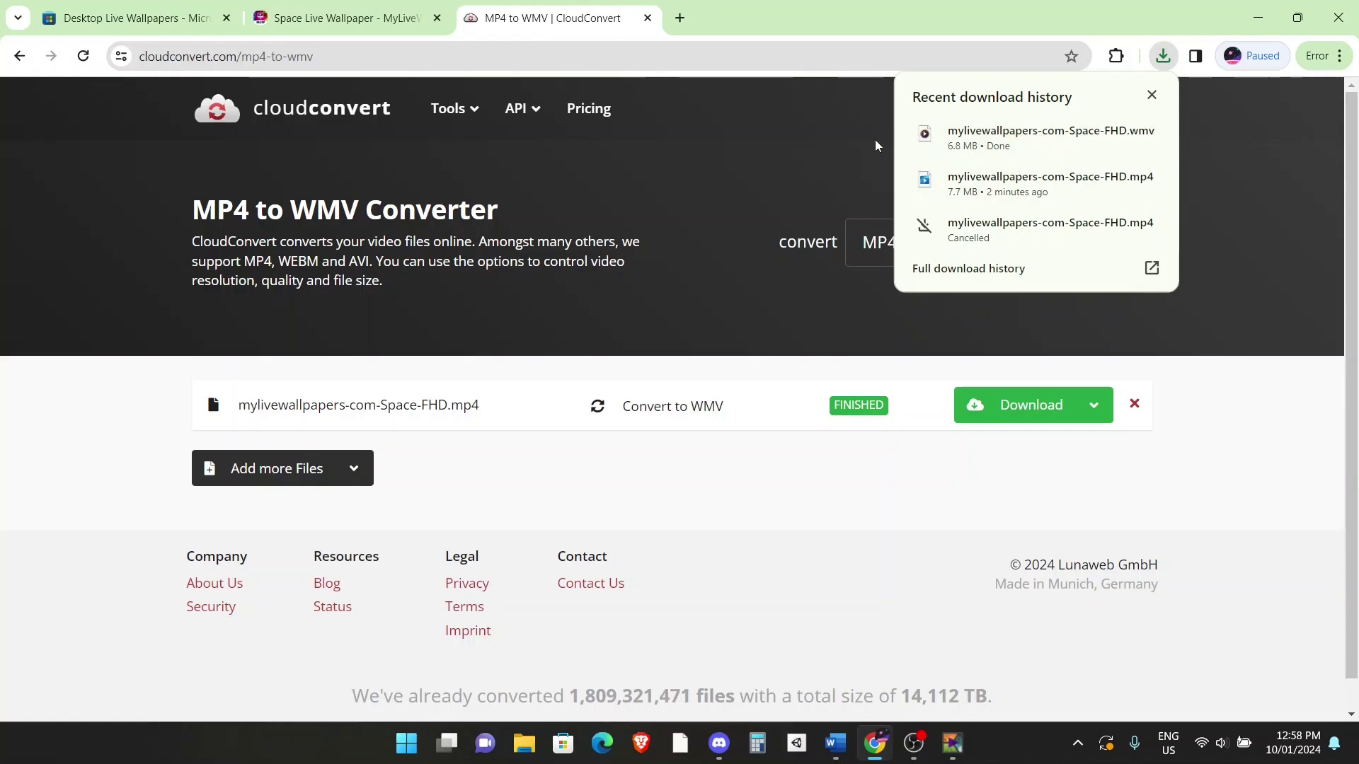
Move mylivewallpapers-com-Space-FHD.wmv from Downloads into the desktop's live wallpapers folder.
{"action": "left_click", "coordinate": [795, 518]}
{"action": "left_click", "coordinate": [1257, 18]}
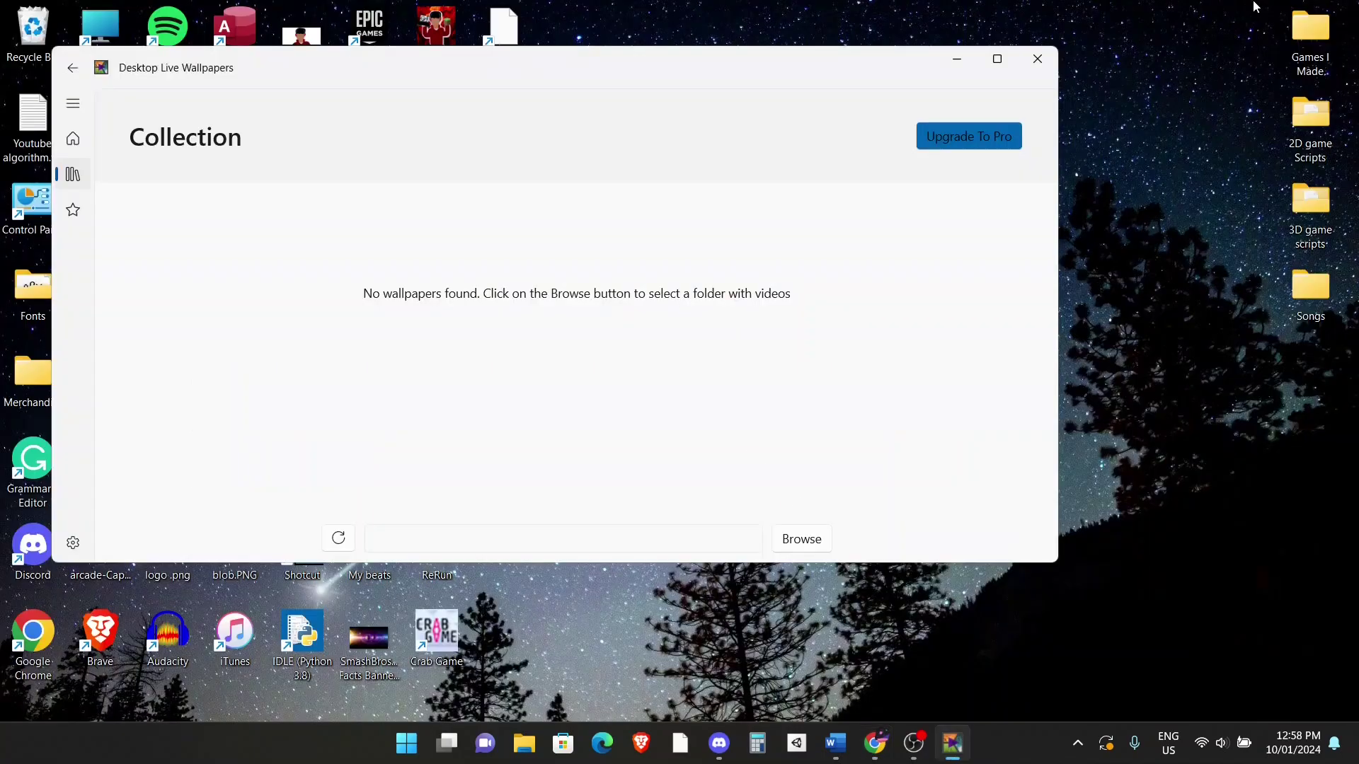
{"action": "left_click", "coordinate": [956, 58]}
{"action": "double_click", "coordinate": [103, 31]}
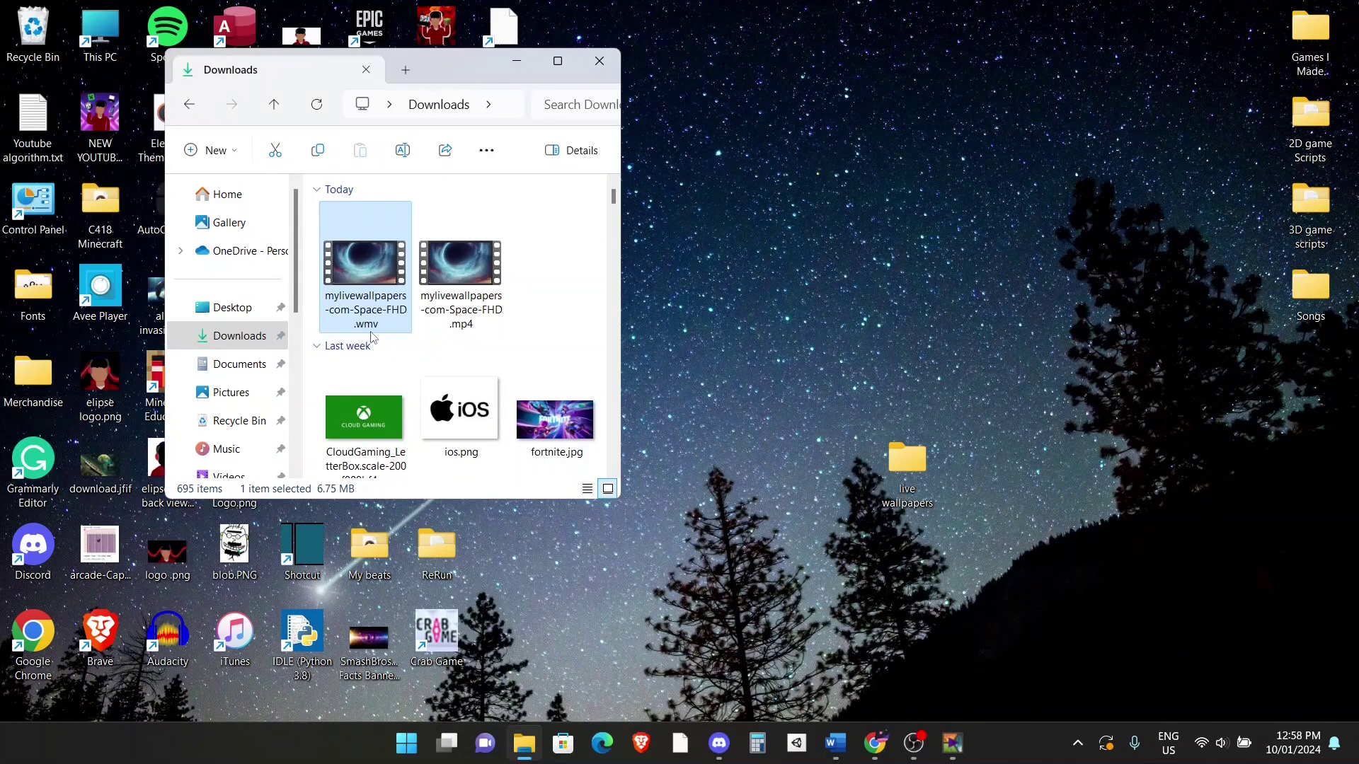
{"action": "left_click_drag", "start_coordinate": [357, 301], "coordinate": [1041, 463]}
{"action": "key", "text": "alt+F4"}
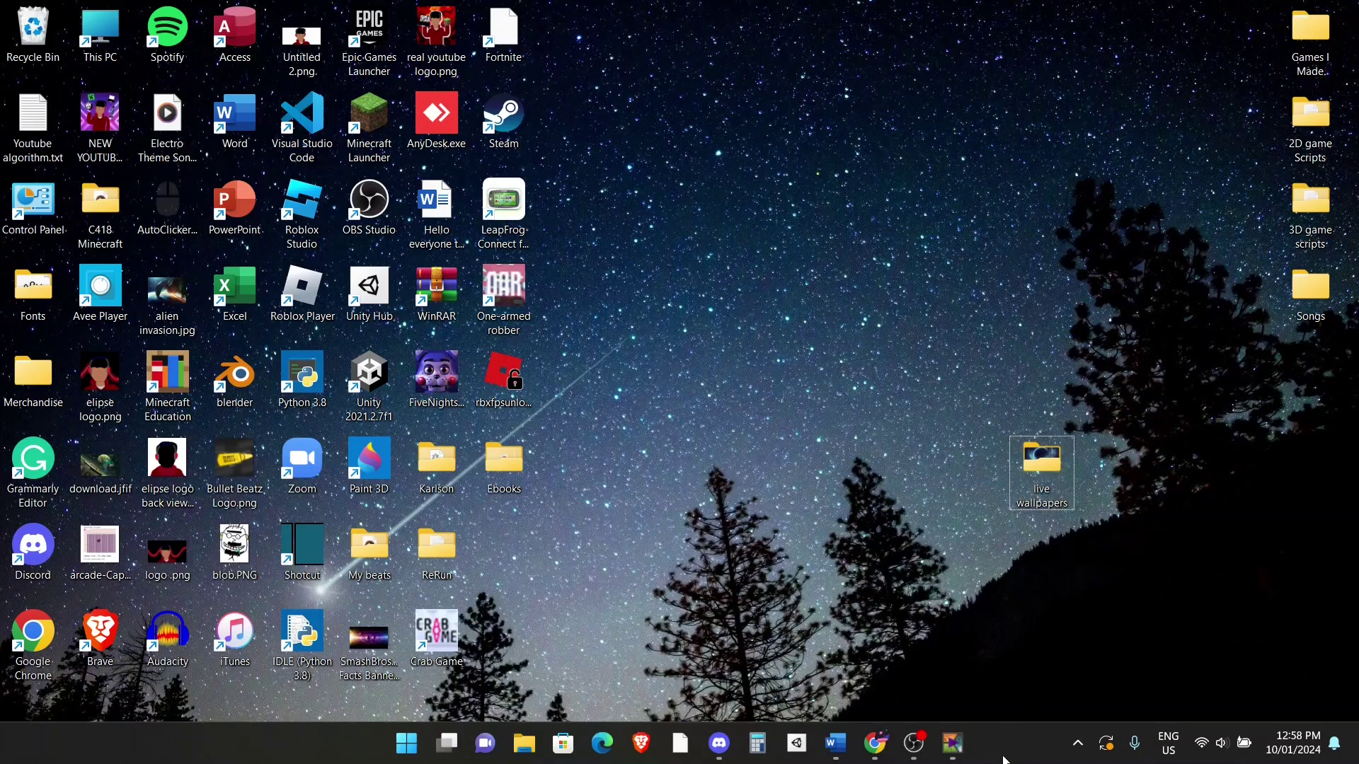
Set the app's video folder to Desktop\live wallpapers so the space video joins the Collection.
{"action": "left_click", "coordinate": [952, 743]}
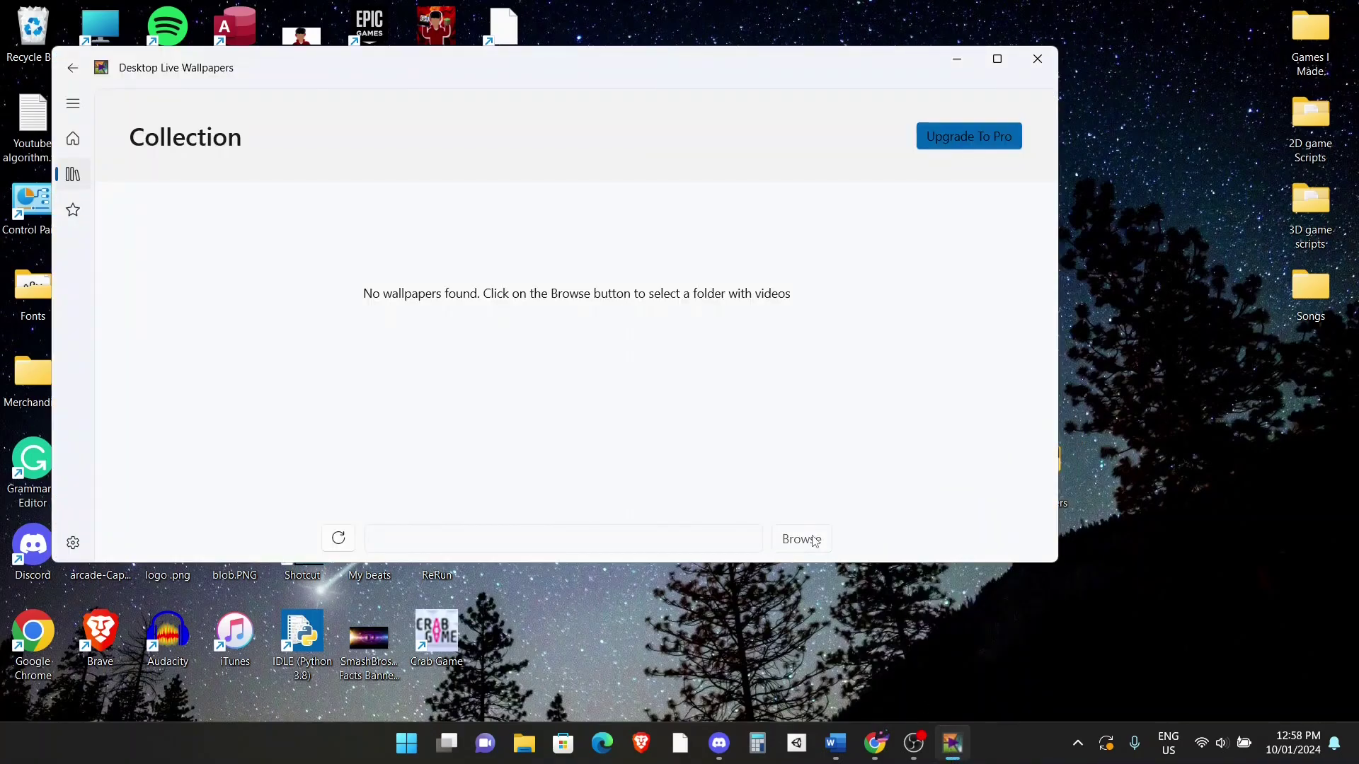
{"action": "left_click", "coordinate": [814, 540]}
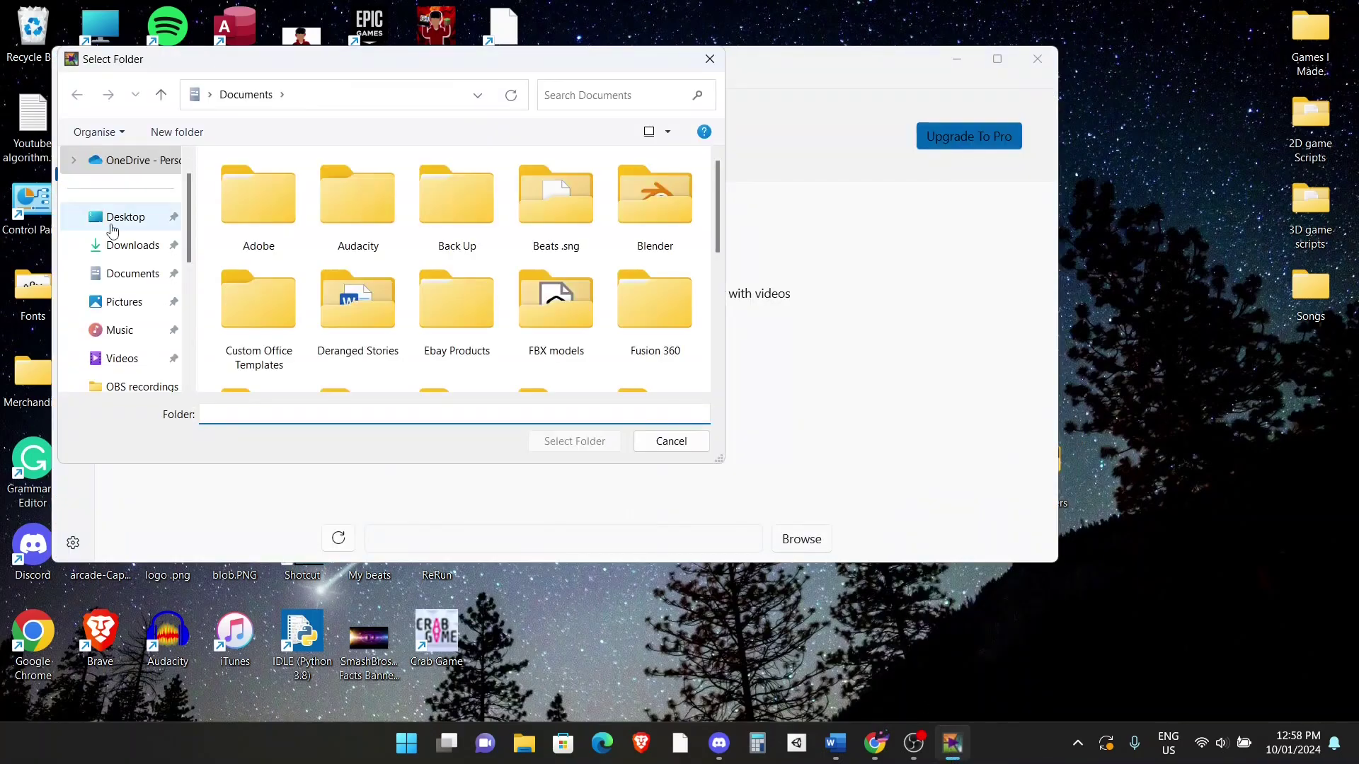
{"action": "left_click", "coordinate": [114, 225]}
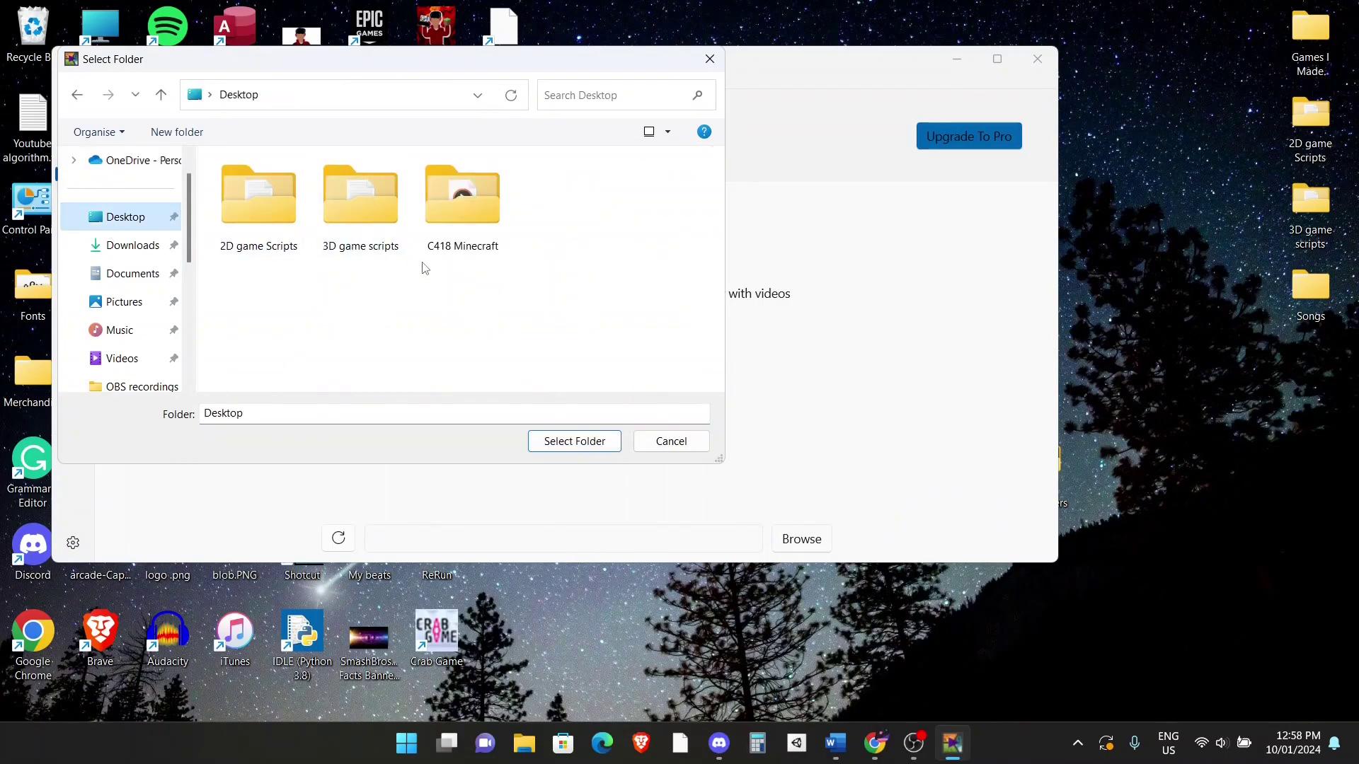
{"action": "scroll", "coordinate": [426, 301], "scroll_direction": "down", "scroll_amount": 1}
{"action": "left_click", "coordinate": [438, 276]}
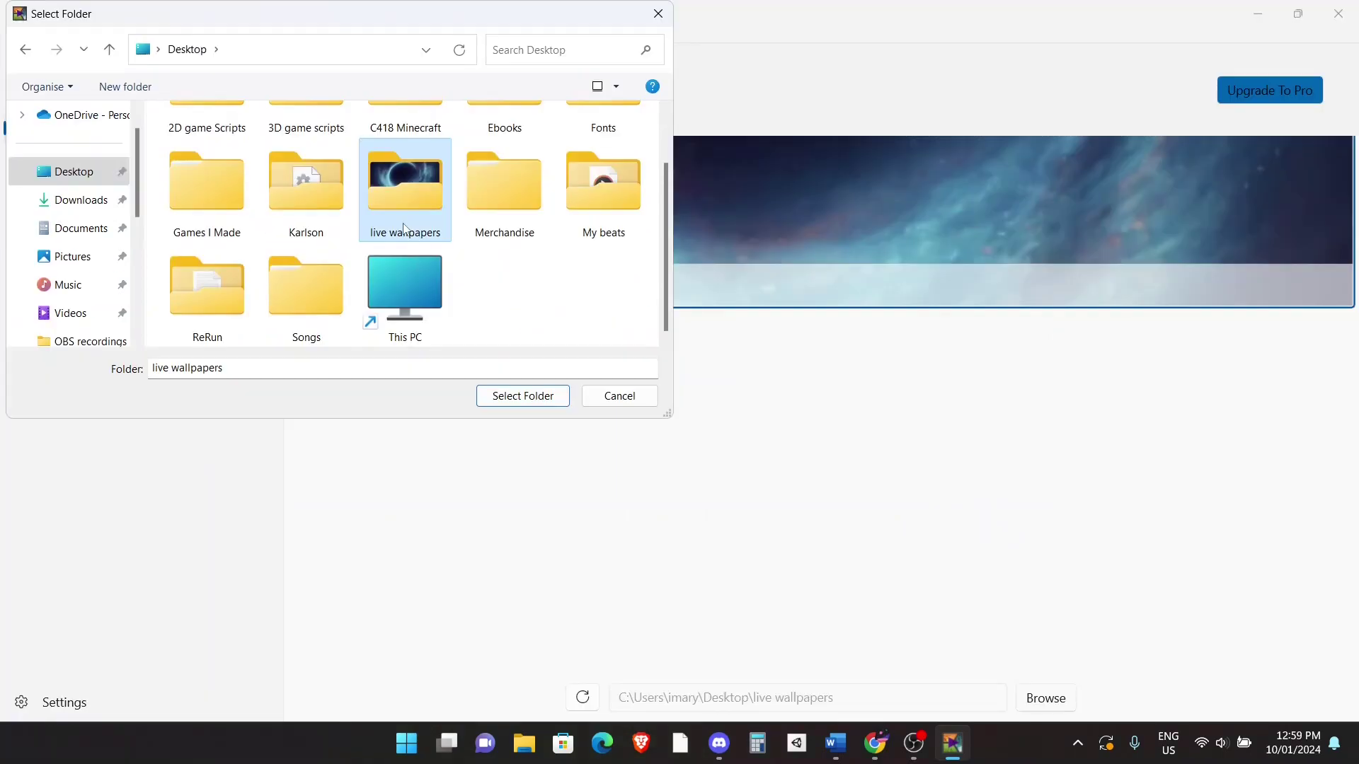
{"action": "left_click", "coordinate": [523, 396]}
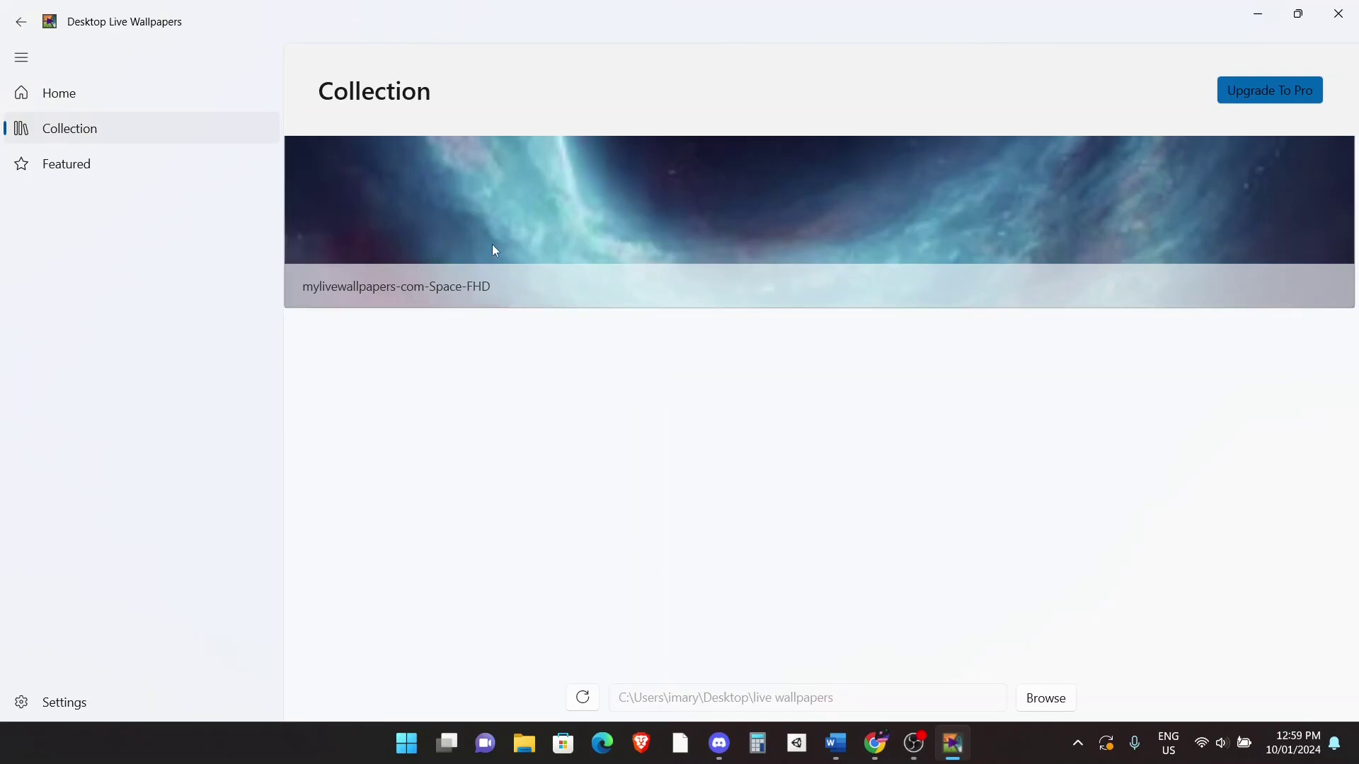
Minimize Desktop Live Wallpapers to reveal the animated space video behind the desktop icons.
{"action": "key", "text": "super+d"}
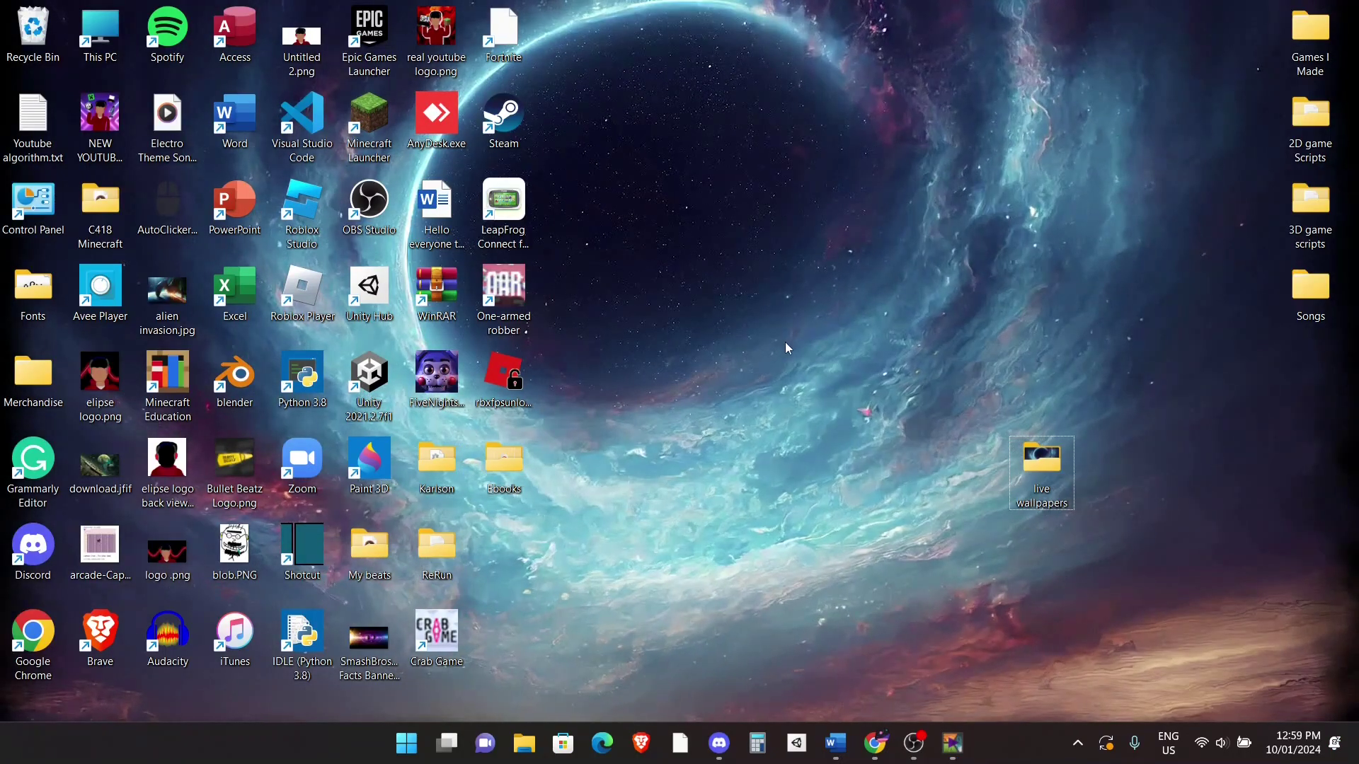
{"action": "left_click", "coordinate": [953, 743]}
{"action": "left_click", "coordinate": [1258, 14]}
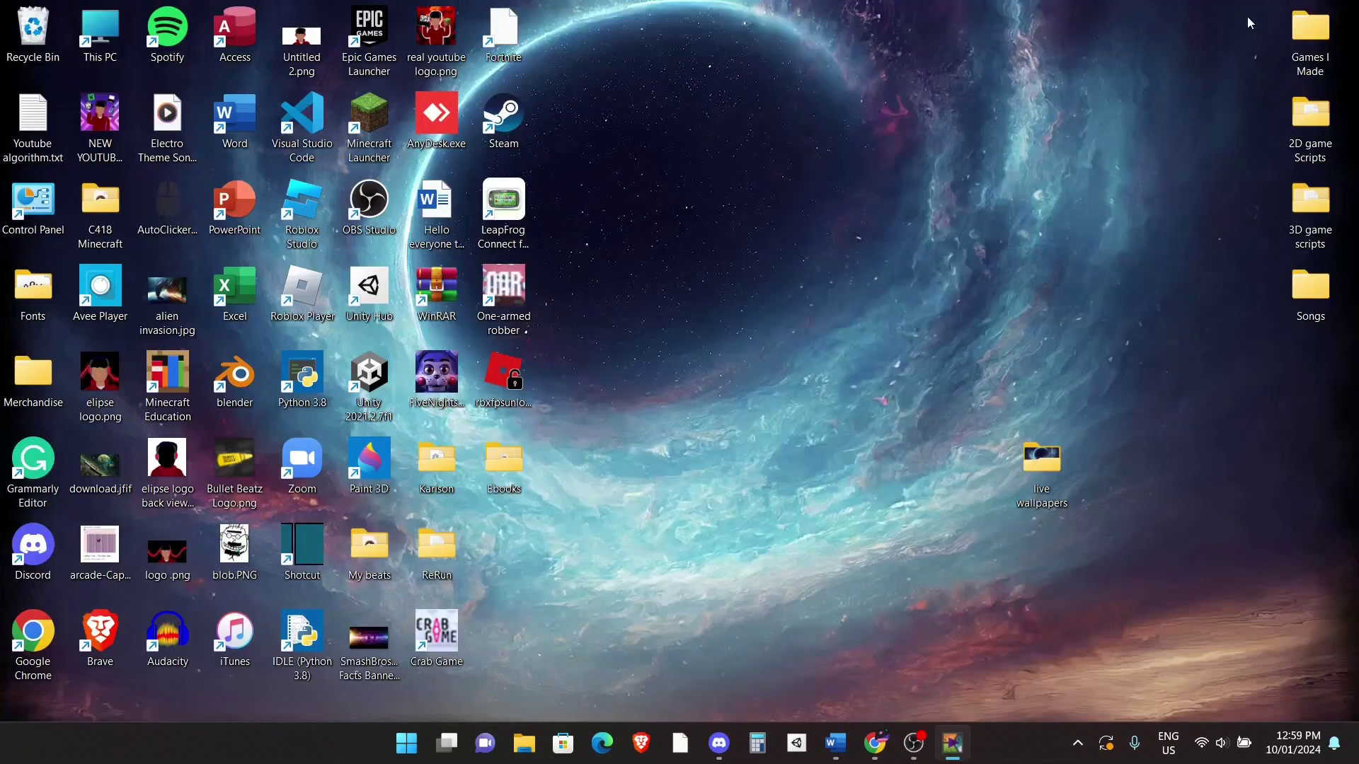